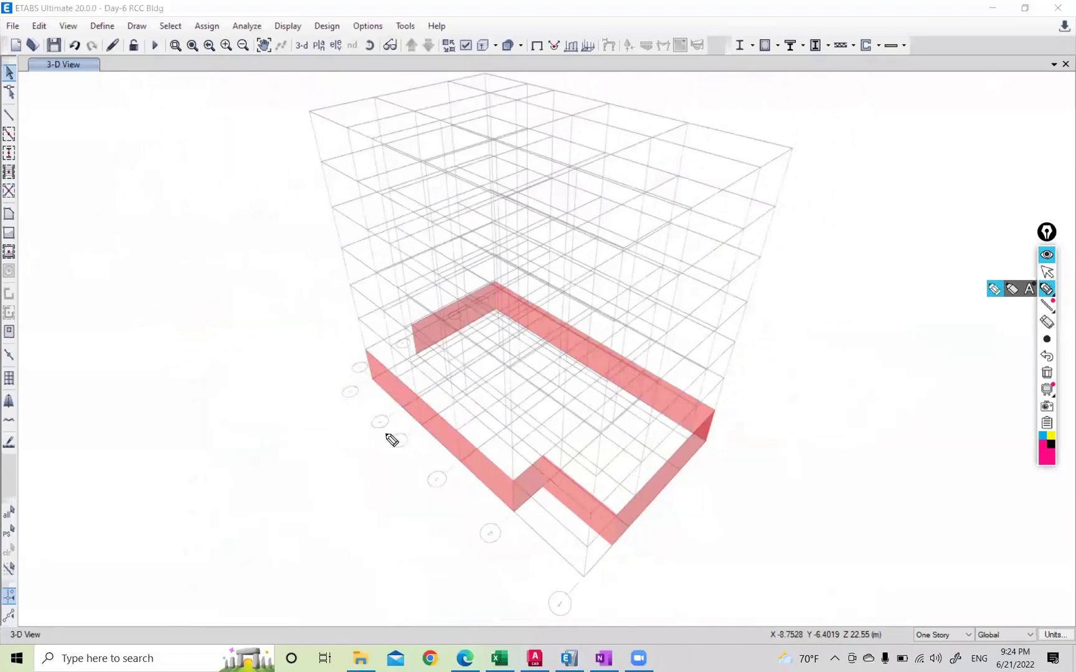
Step: Annotate the red perimeter walls with inward-pointing pressure arrows on every side, and clear the annotations
drag(349, 406, 392, 384)
drag(381, 440, 426, 415)
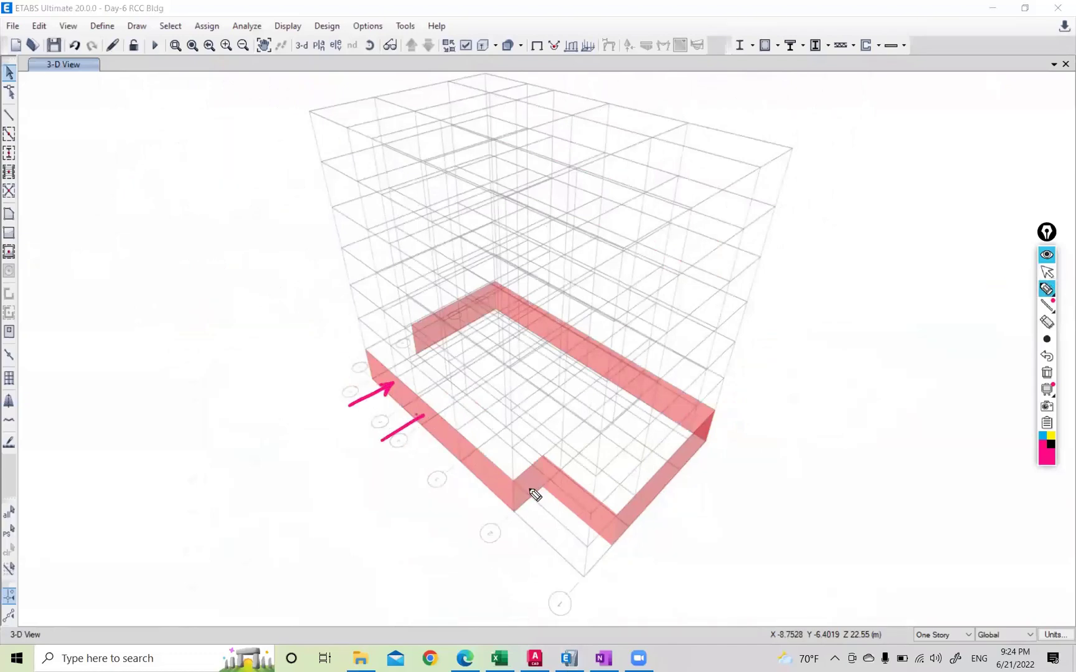
drag(413, 463, 454, 442)
drag(459, 502, 466, 499)
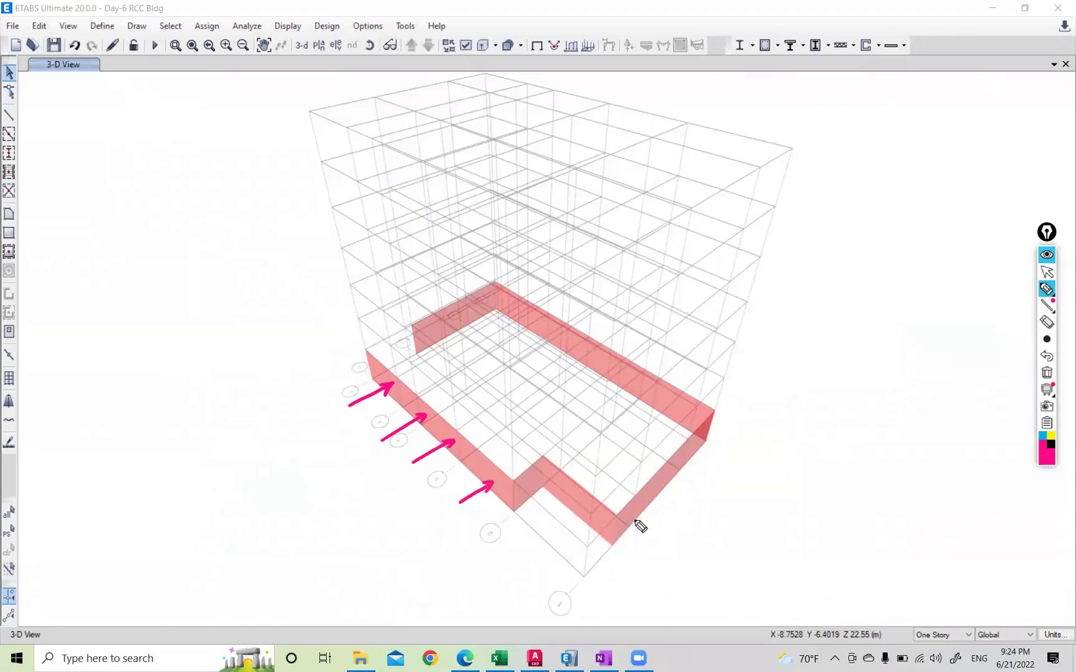
mouse_move(548, 512)
mouse_down()
mouse_move(524, 489)
mouse_move(575, 500)
mouse_up()
drag(584, 544, 609, 528)
drag(653, 533, 627, 520)
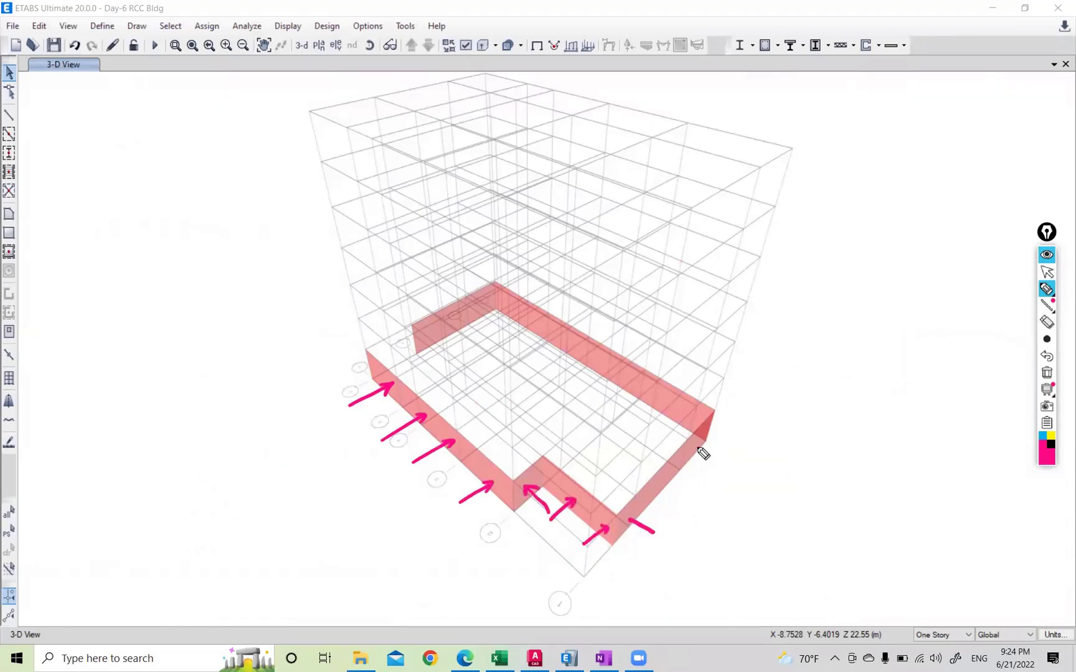
drag(686, 490, 662, 481)
drag(705, 453, 694, 446)
mouse_move(409, 292)
mouse_down()
mouse_move(427, 310)
mouse_move(485, 285)
mouse_move(528, 288)
mouse_move(619, 342)
mouse_up()
mouse_move(682, 361)
mouse_down()
mouse_move(661, 375)
mouse_move(669, 377)
mouse_up()
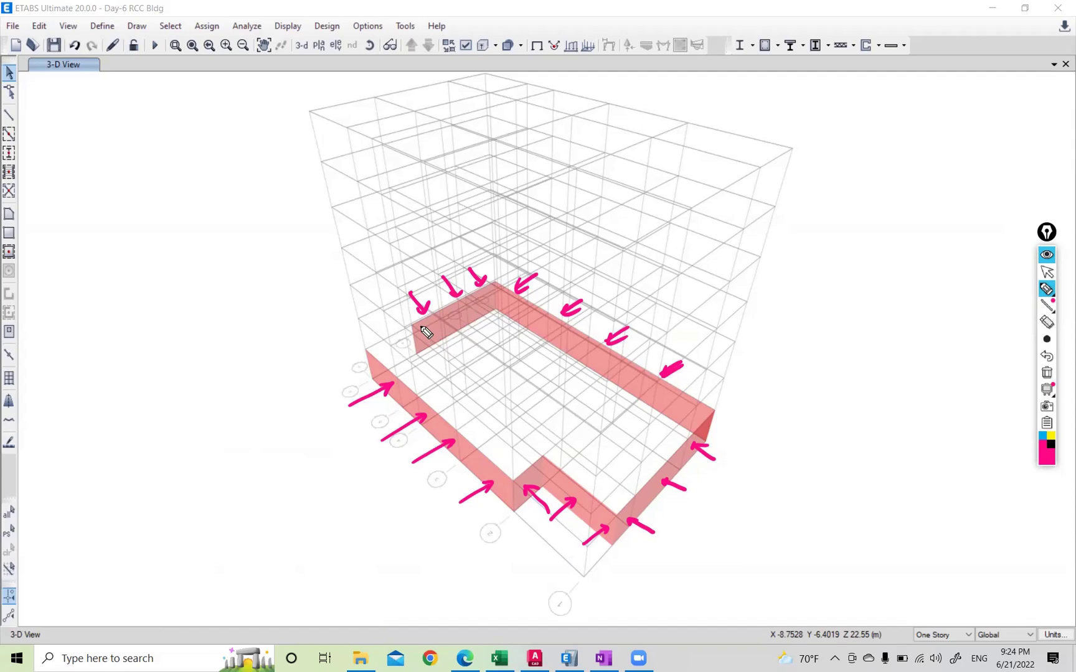
click(1046, 373)
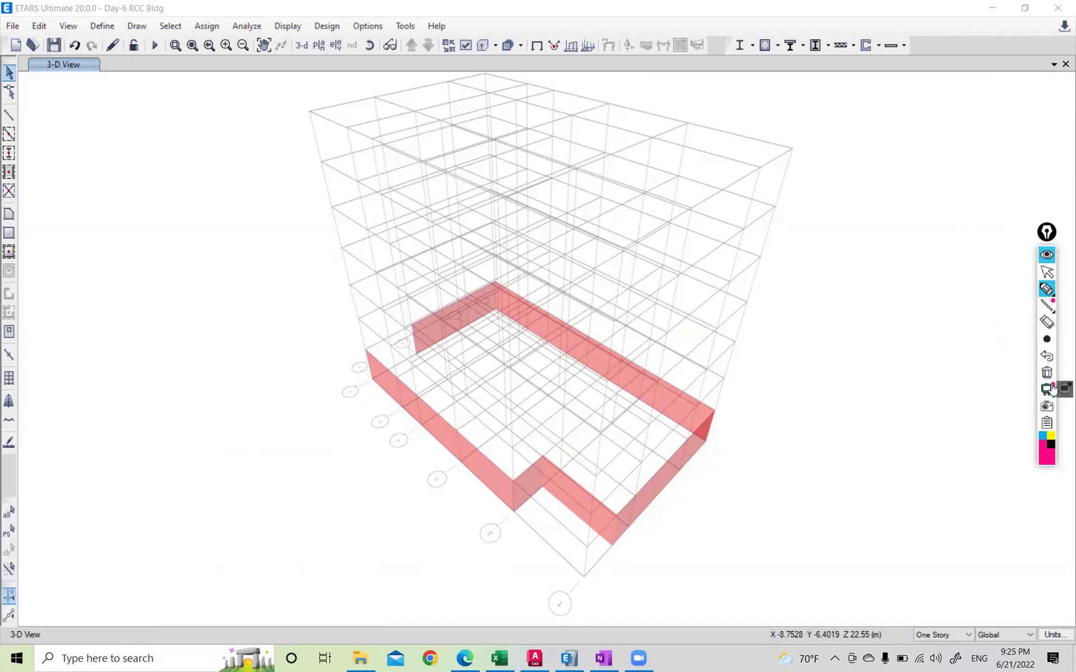
mouse_move(1050, 309)
click(1046, 272)
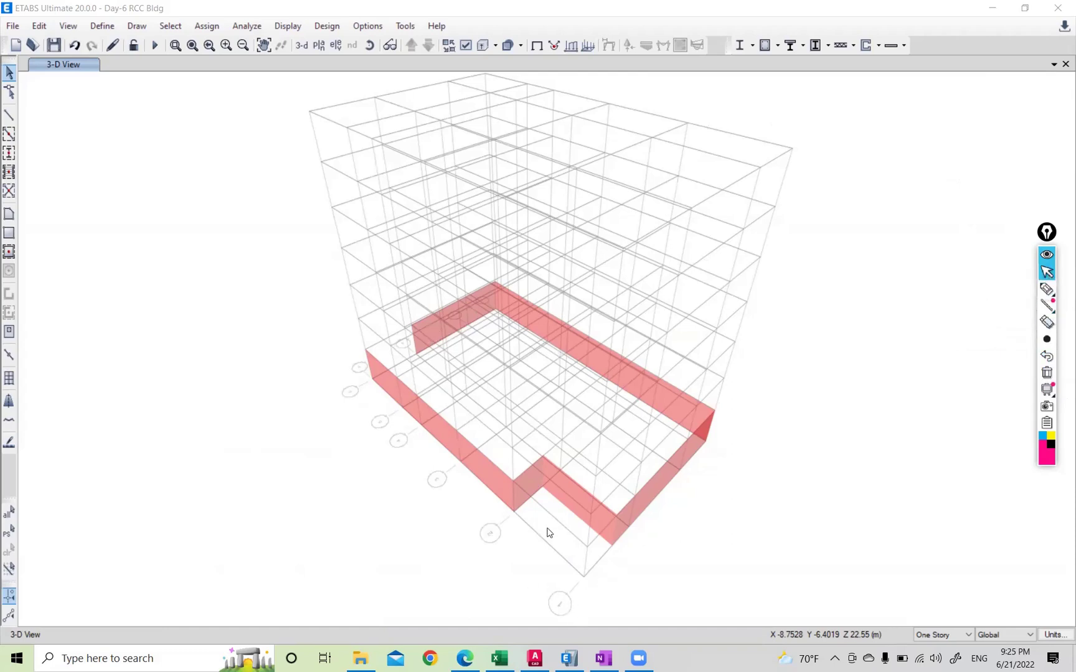
Step: Turn on the display of the wall shells' local axes in the 3-D view
middle_drag(573, 200, 569, 224)
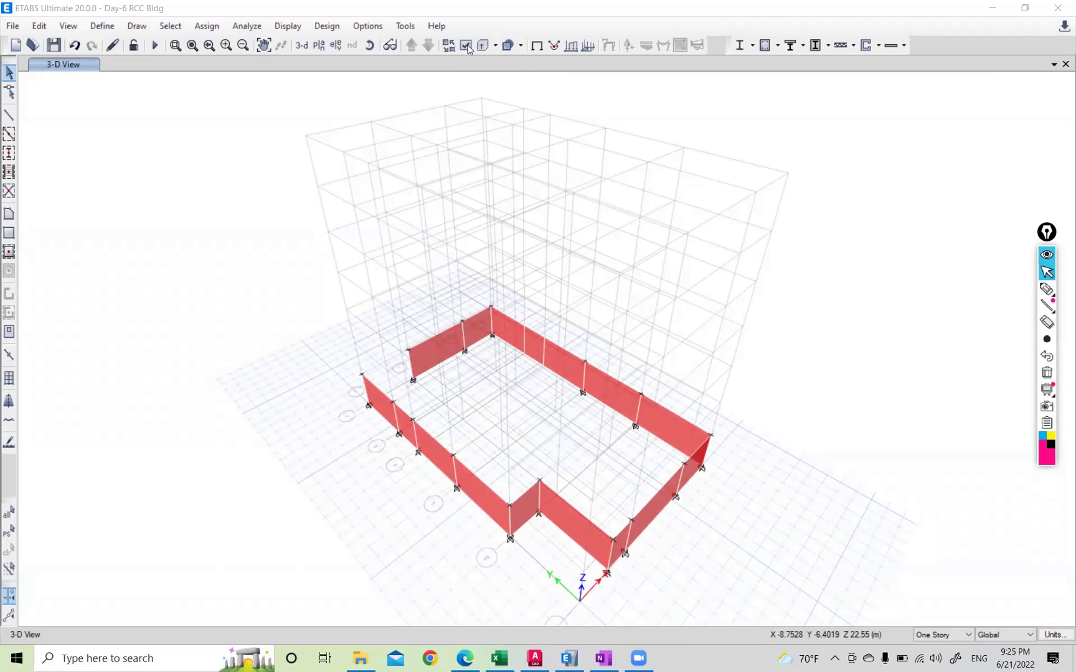
click(466, 45)
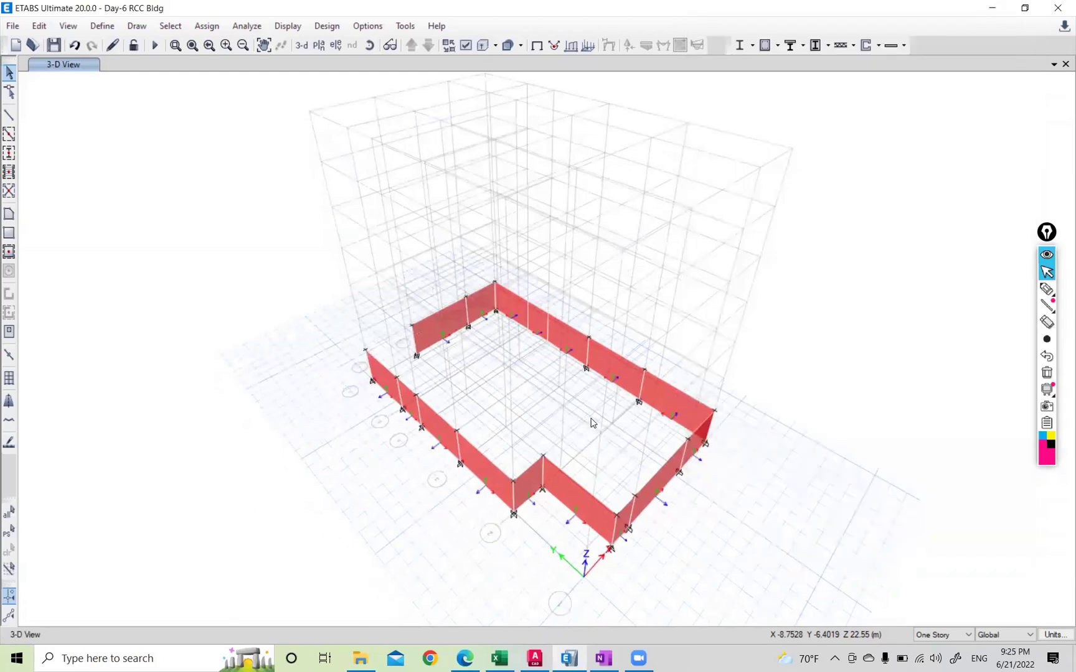
scroll(698, 487, up, 3)
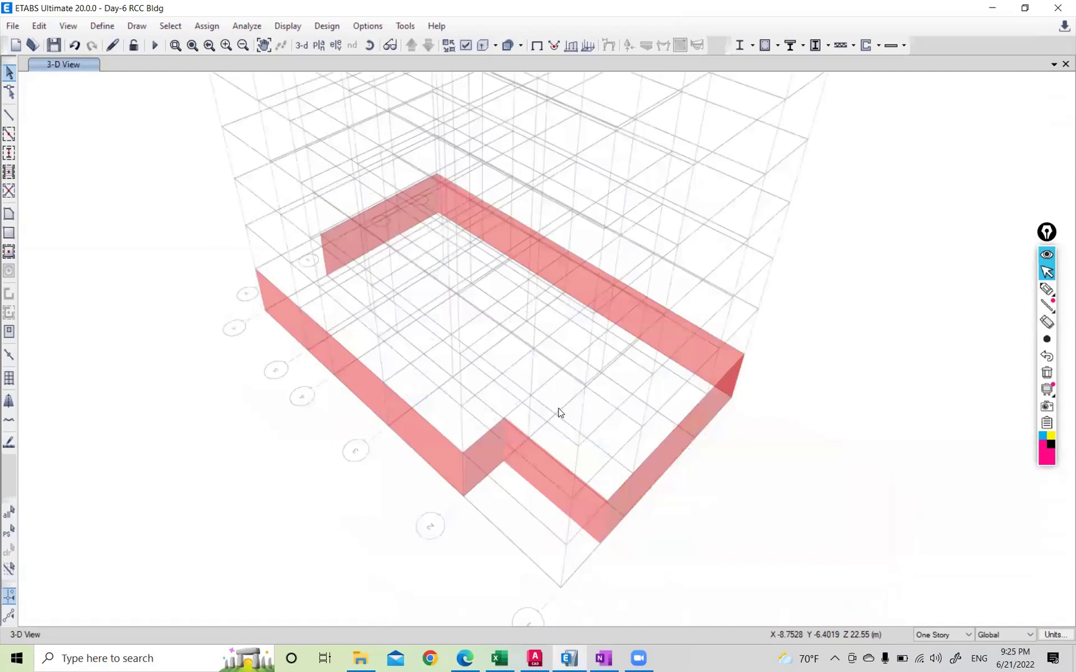
scroll(642, 296, down, 2)
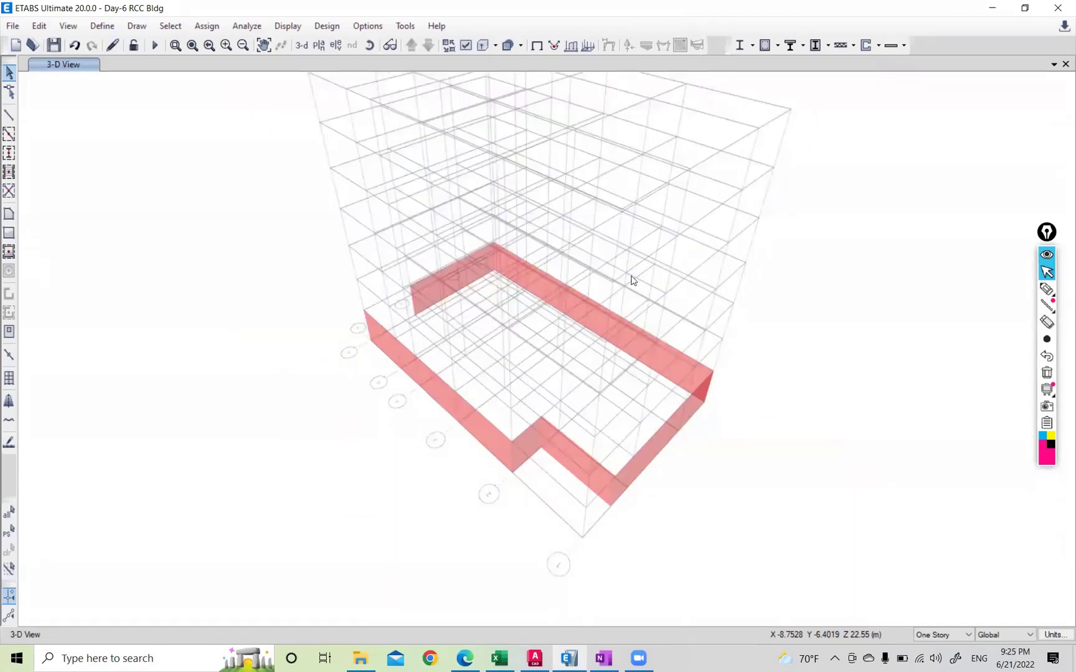
middle_drag(1048, 126, 1050, 165)
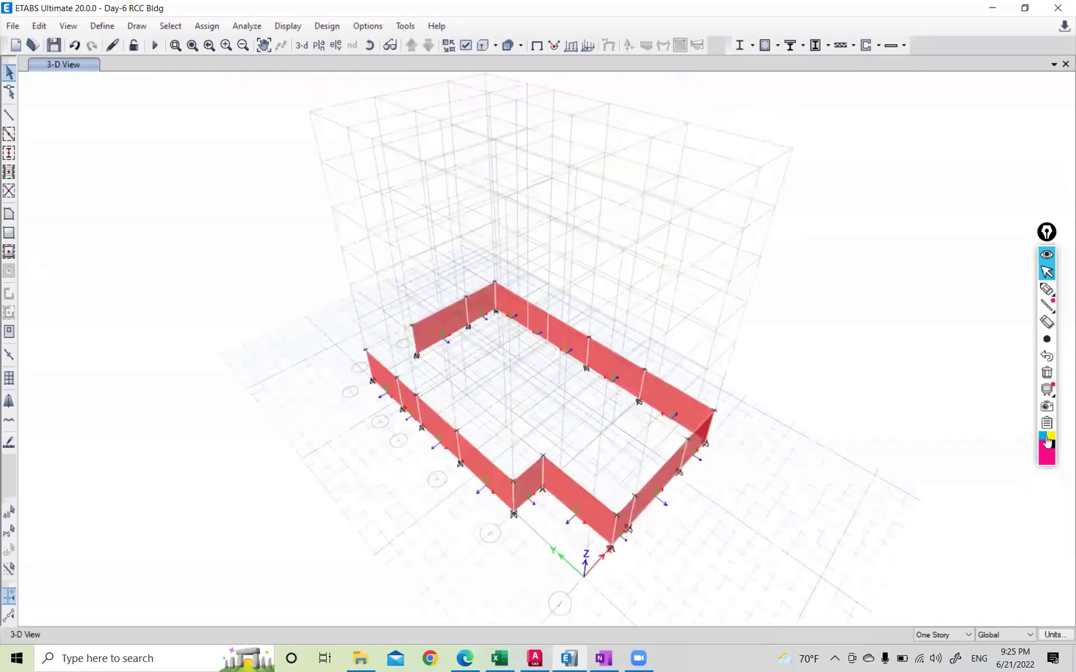
middle_drag(854, 164, 854, 125)
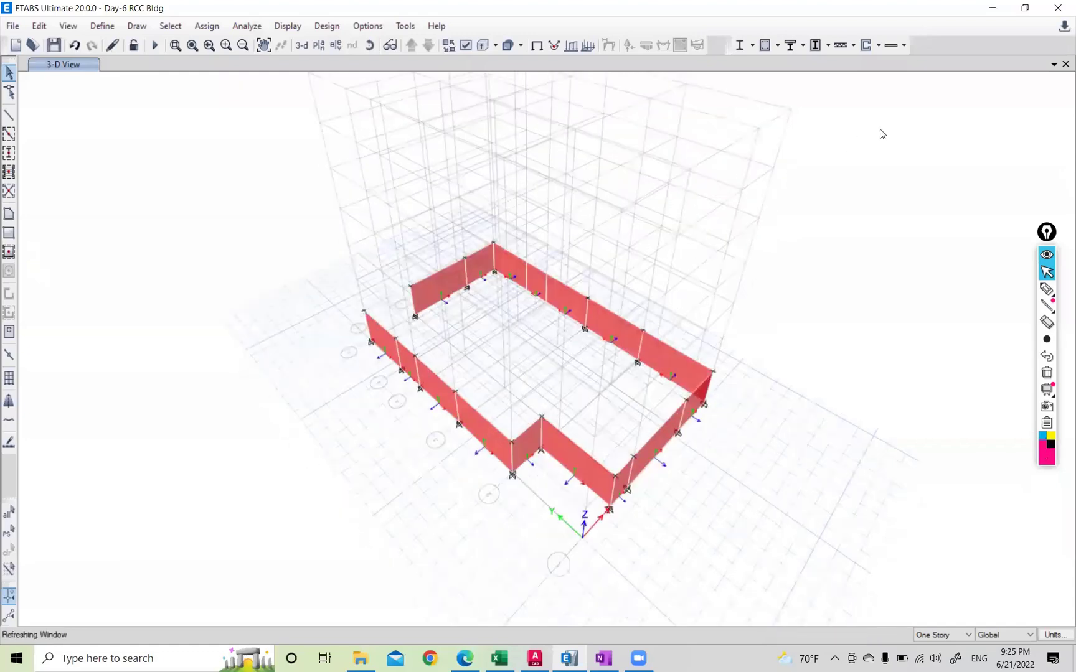
Step: Write the axis colour key R → 1, G → 2, B → 3 and a note on the shell's in-plane and perpendicular axes beside the model
click(1046, 289)
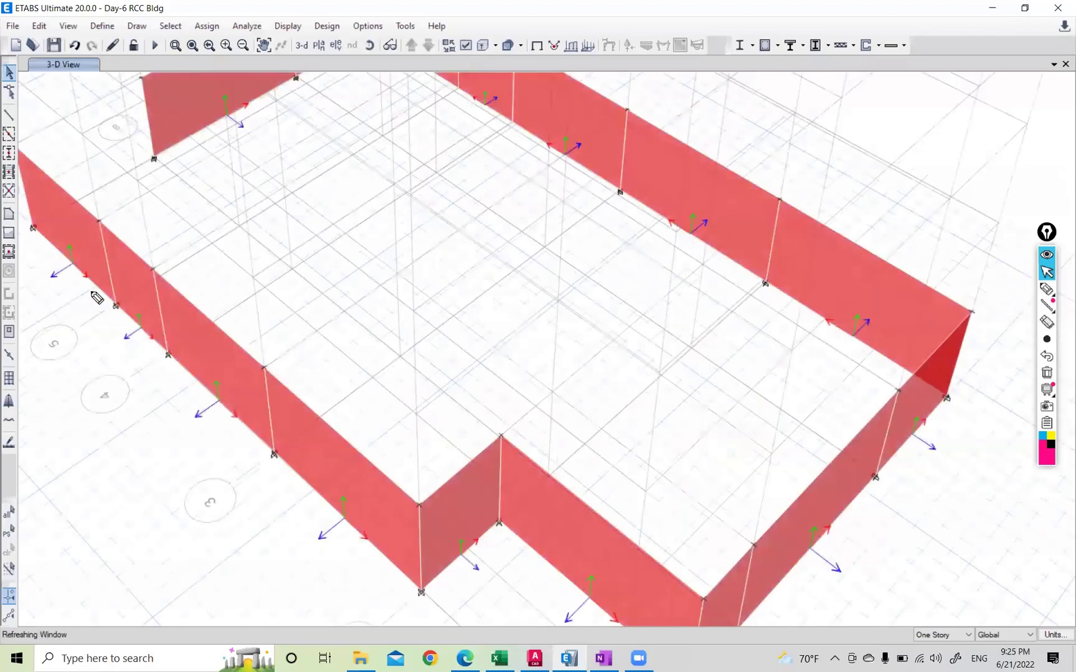
scroll(93, 294, down, 3)
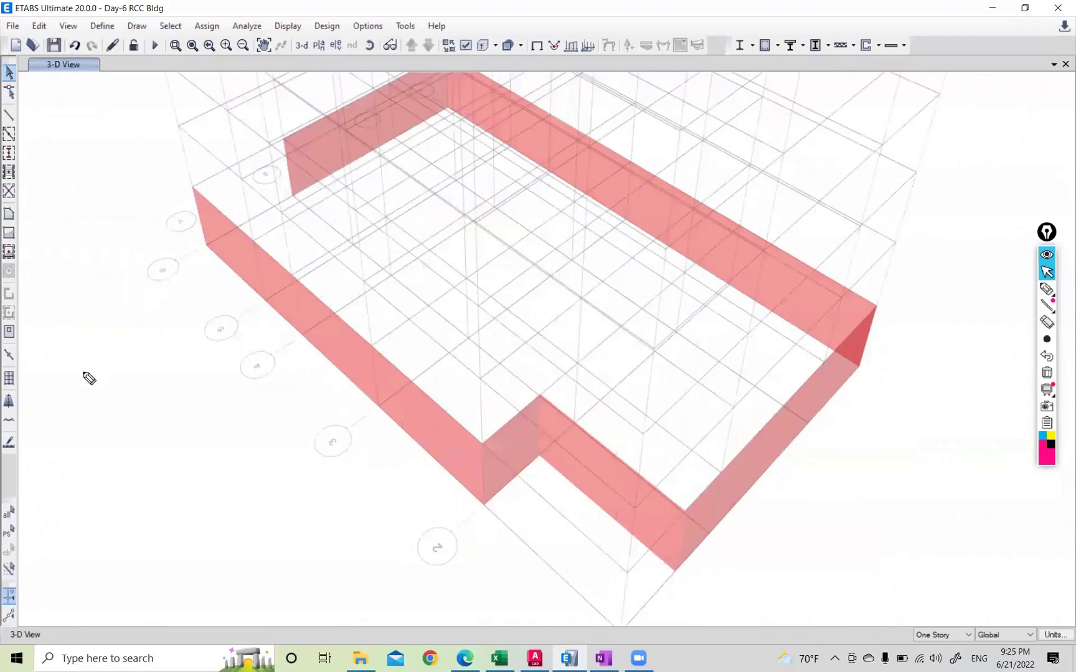
scroll(90, 375, down, 2)
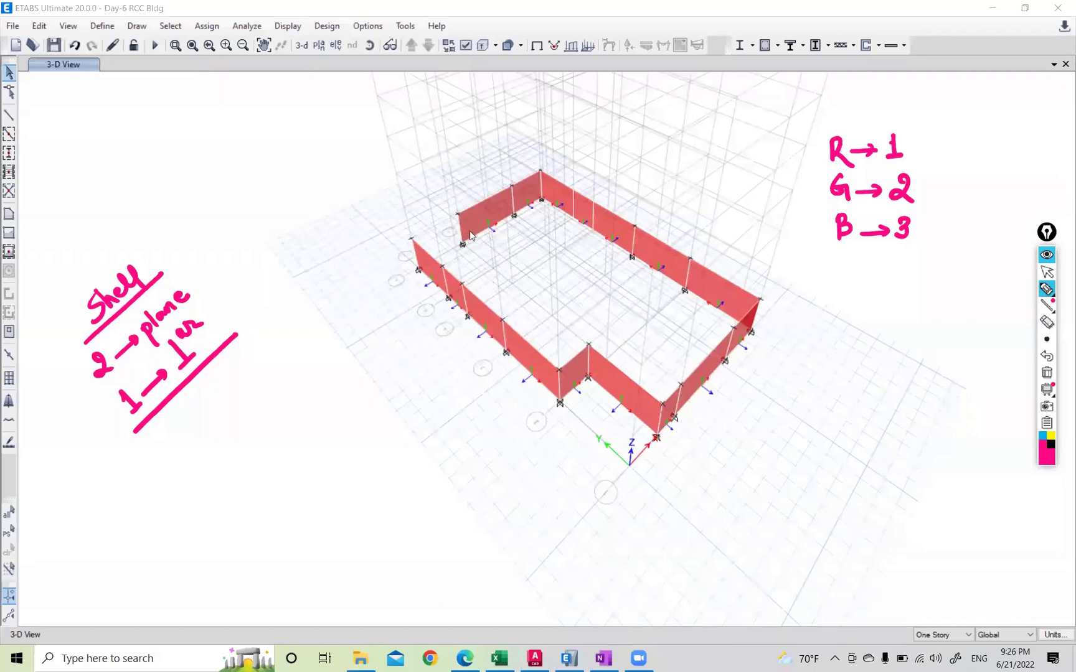
click(1046, 289)
key(Escape)
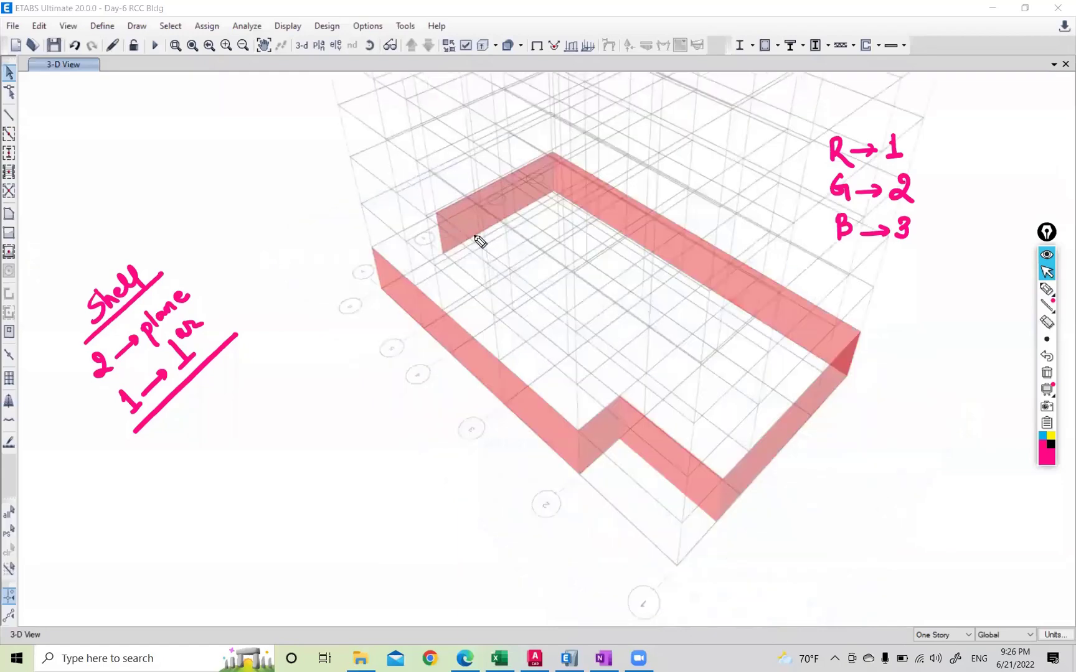
Step: Circle the local axes of the rear end wall and label them 1, 2 and 3 with the annotation pen
scroll(488, 229, up, 2)
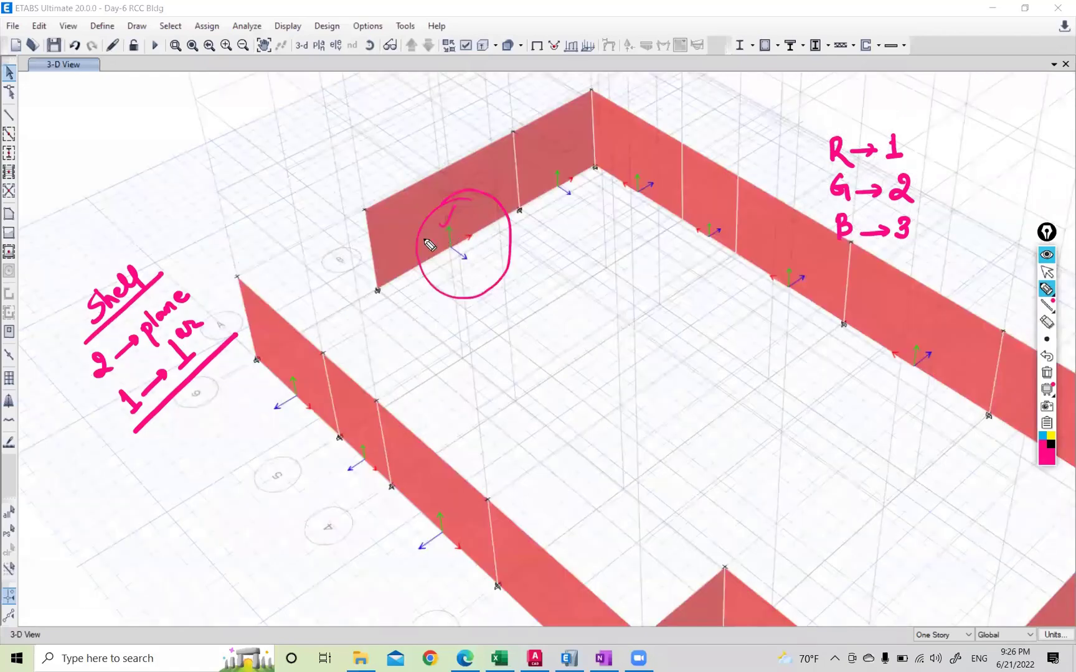
mouse_move(475, 232)
mouse_down()
mouse_move(494, 226)
mouse_move(478, 216)
mouse_up()
drag(435, 228, 416, 222)
drag(468, 248, 473, 250)
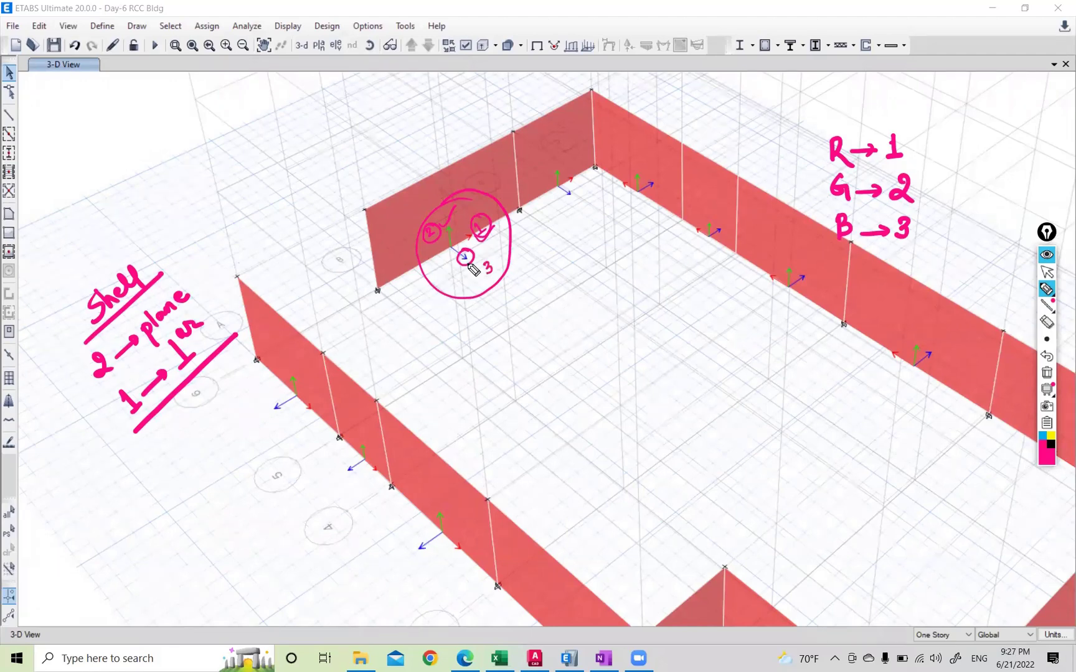
drag(481, 256, 473, 269)
mouse_move(500, 288)
mouse_down()
mouse_move(509, 304)
mouse_move(497, 285)
mouse_up()
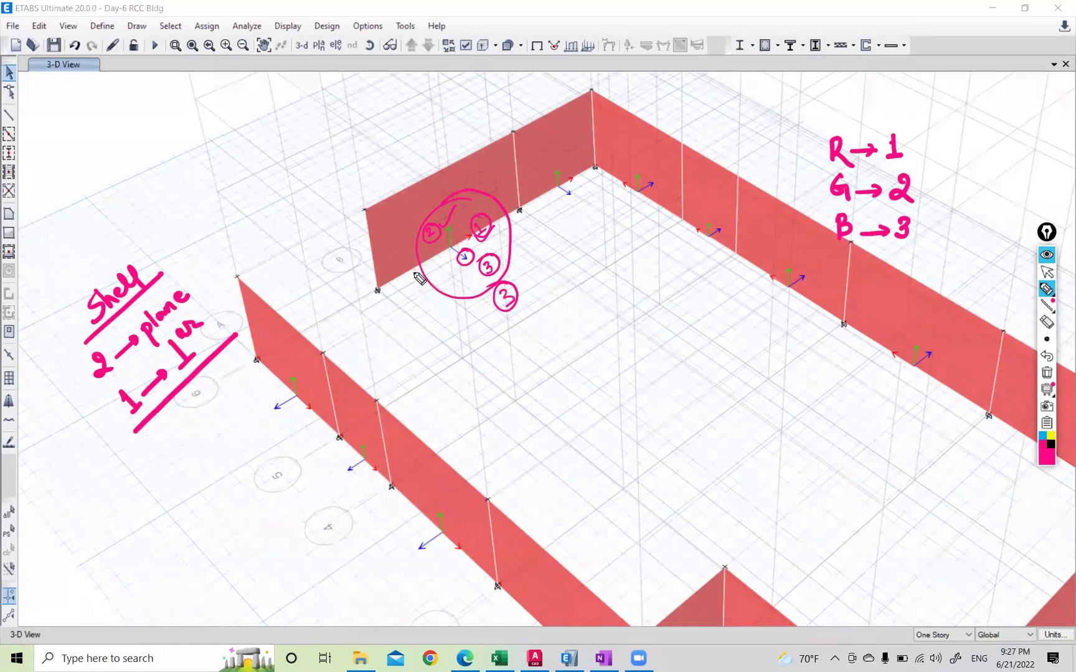
Step: Mark the soil outside the long walls and its inward pressure direction with pen strokes, and clear all annotations
drag(417, 274, 432, 289)
drag(414, 273, 432, 292)
drag(419, 431, 451, 409)
drag(758, 154, 792, 177)
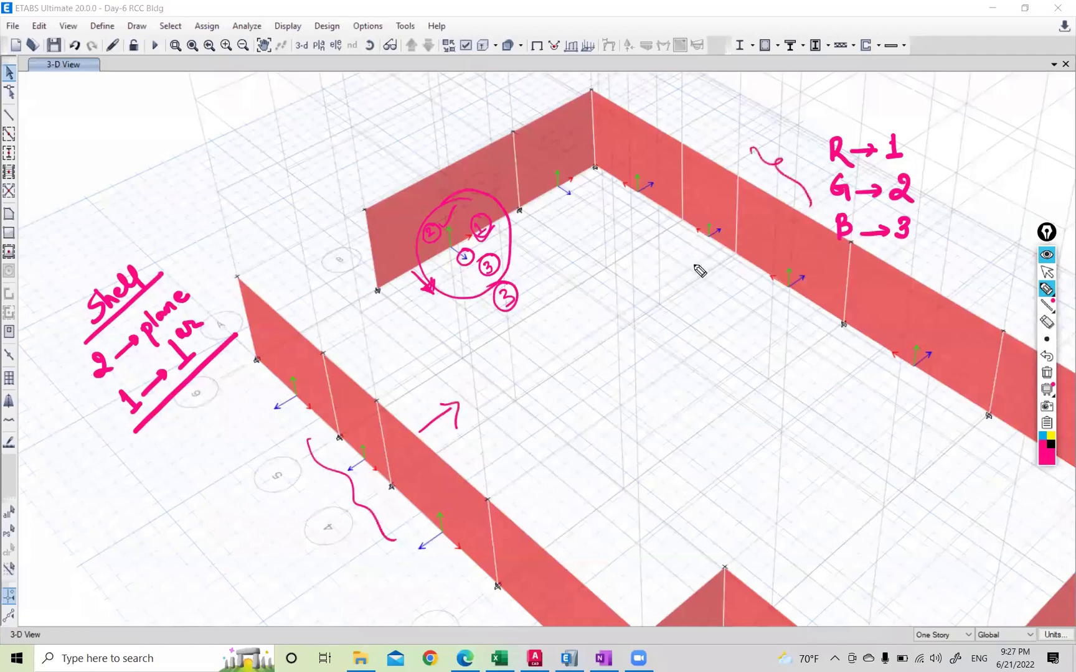
drag(679, 274, 699, 270)
drag(684, 262, 700, 275)
click(1047, 322)
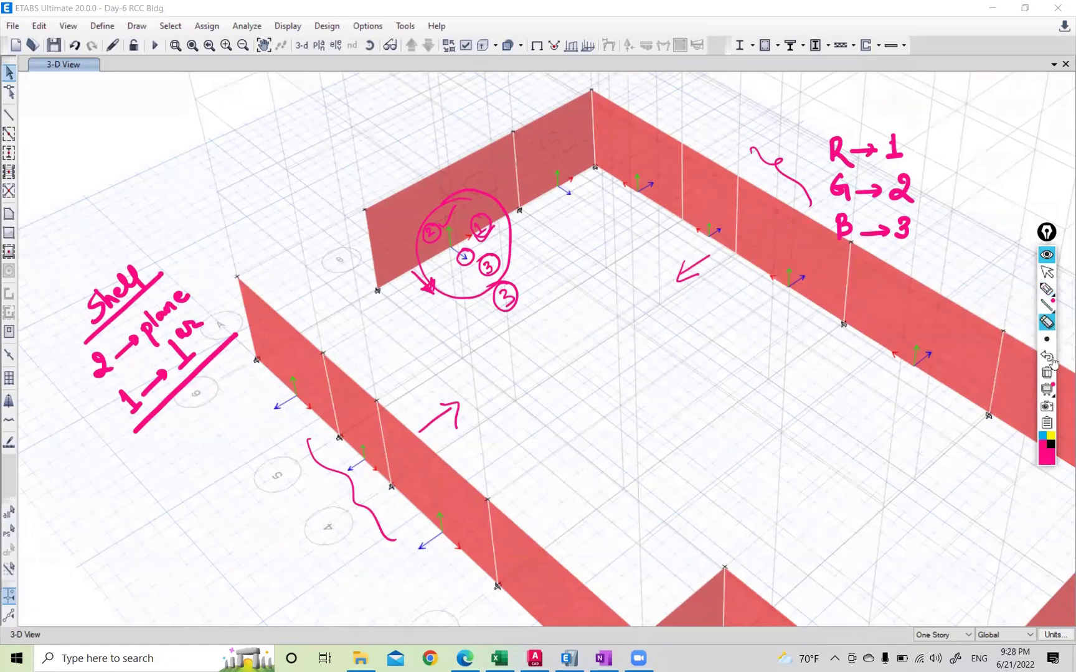
click(1046, 372)
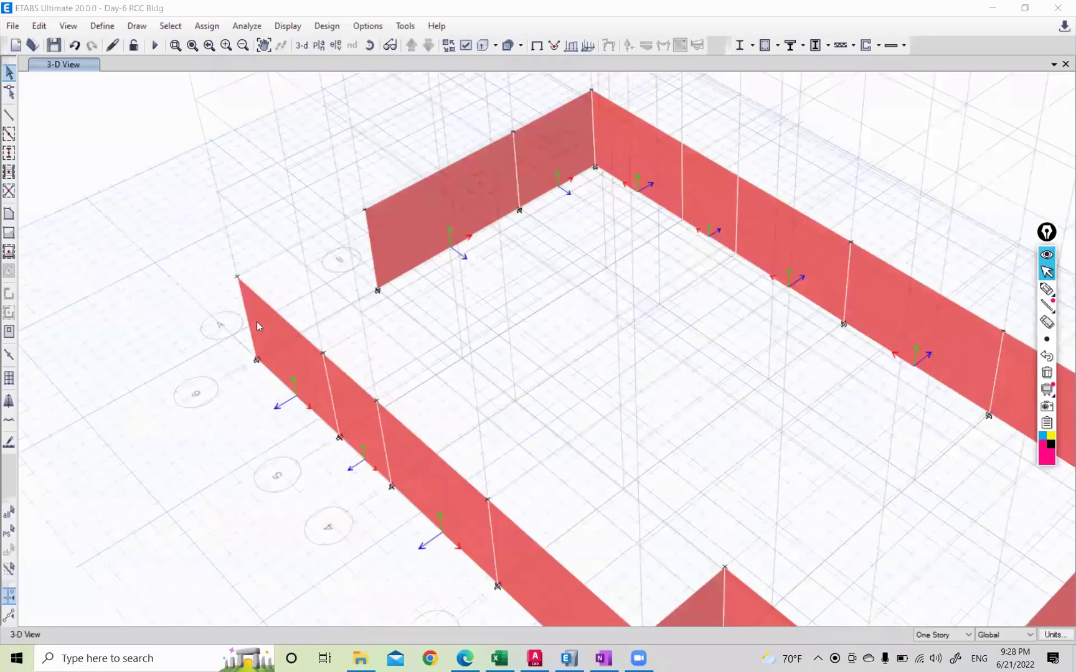
Step: Select the 14 perimeter wall shells whose local 3 axis points outward and reverse that axis to point inward
middle_drag(577, 611, 462, 499)
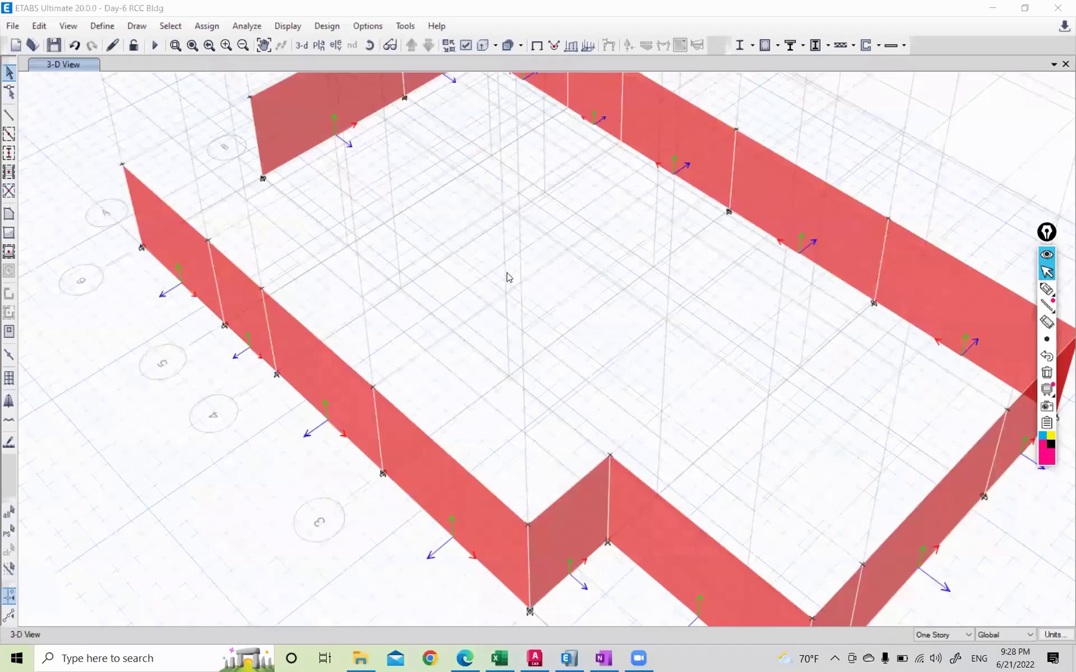
click(416, 292)
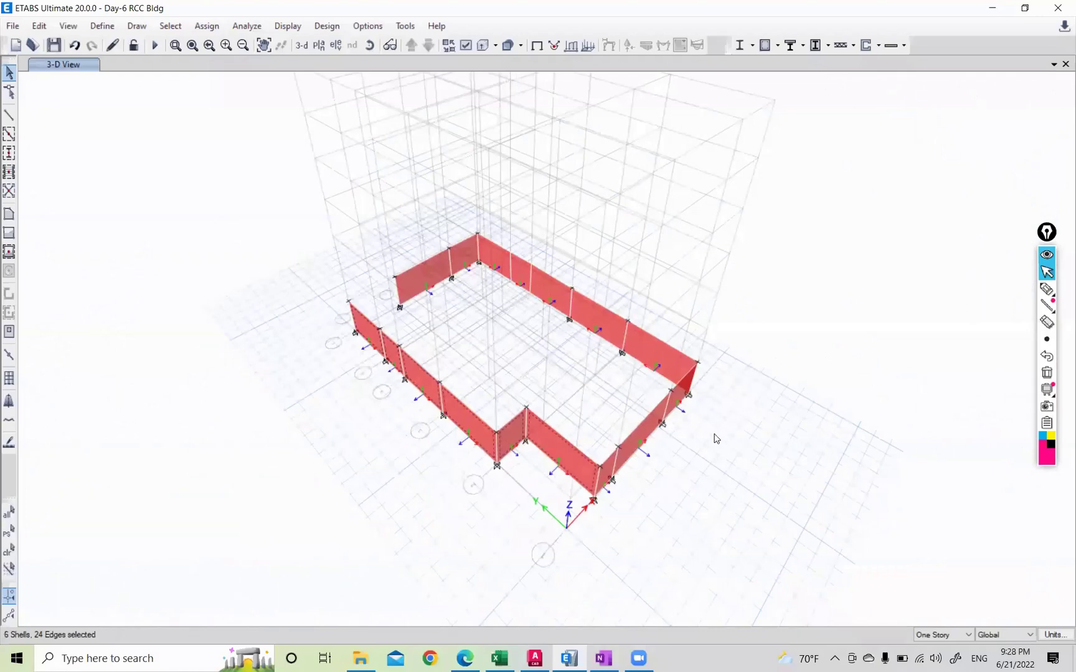
scroll(704, 452, up, 3)
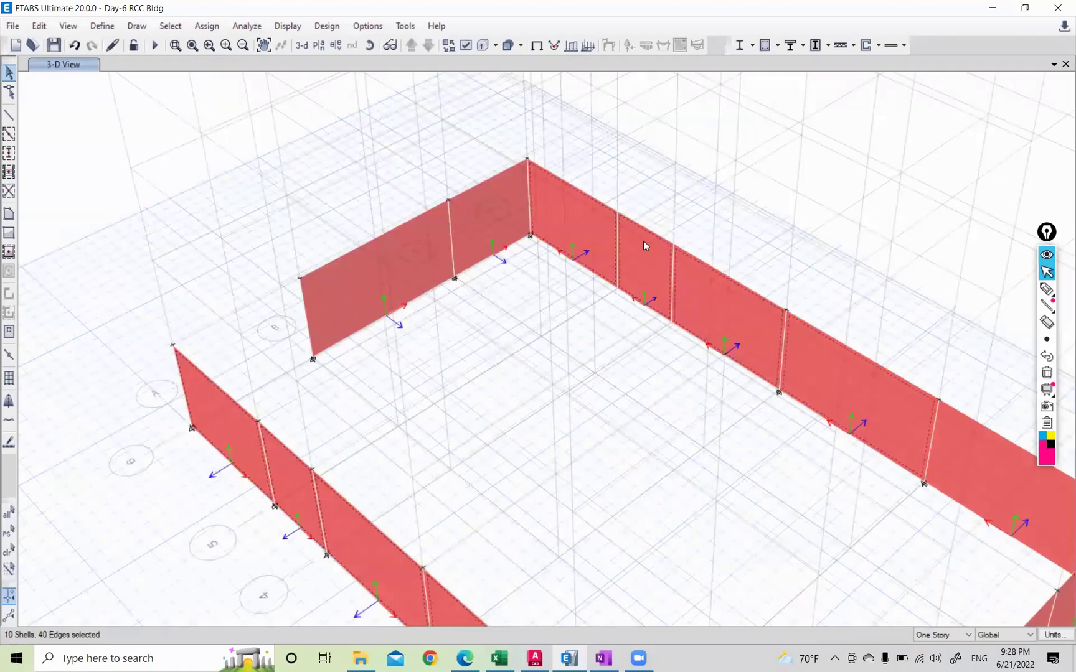
scroll(502, 137, down, 3)
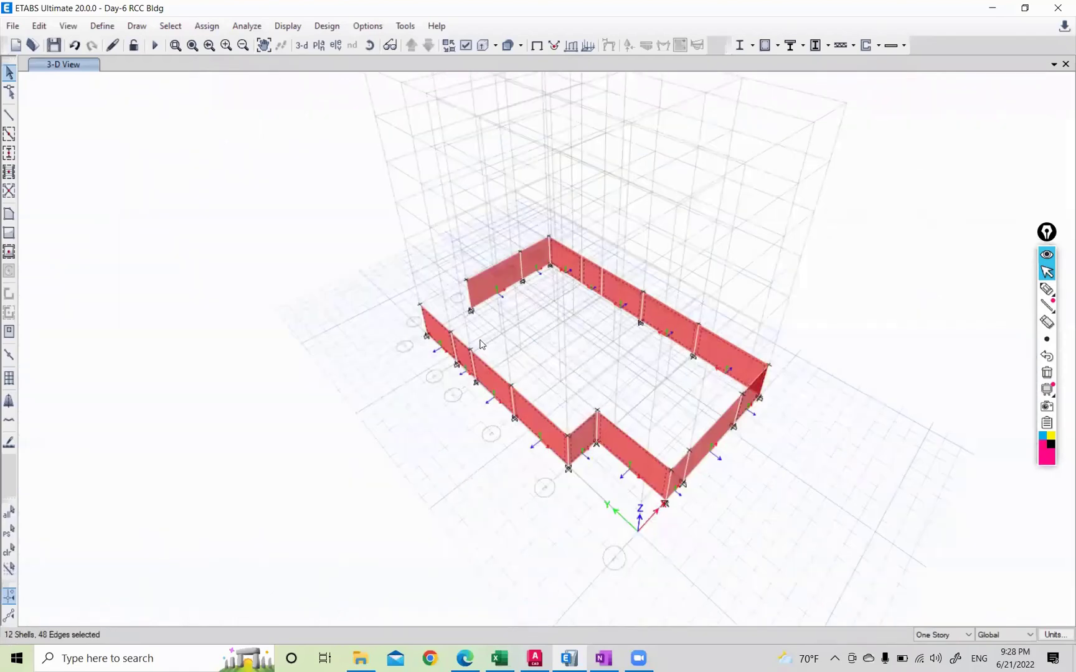
scroll(477, 372, up, 2)
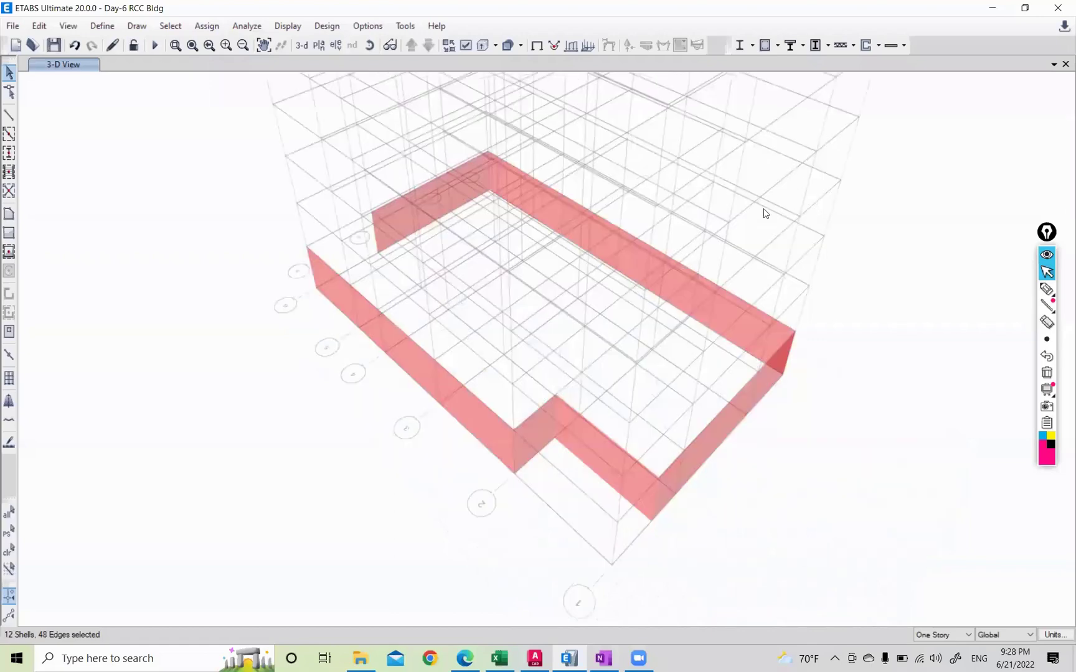
scroll(592, 271, up, 3)
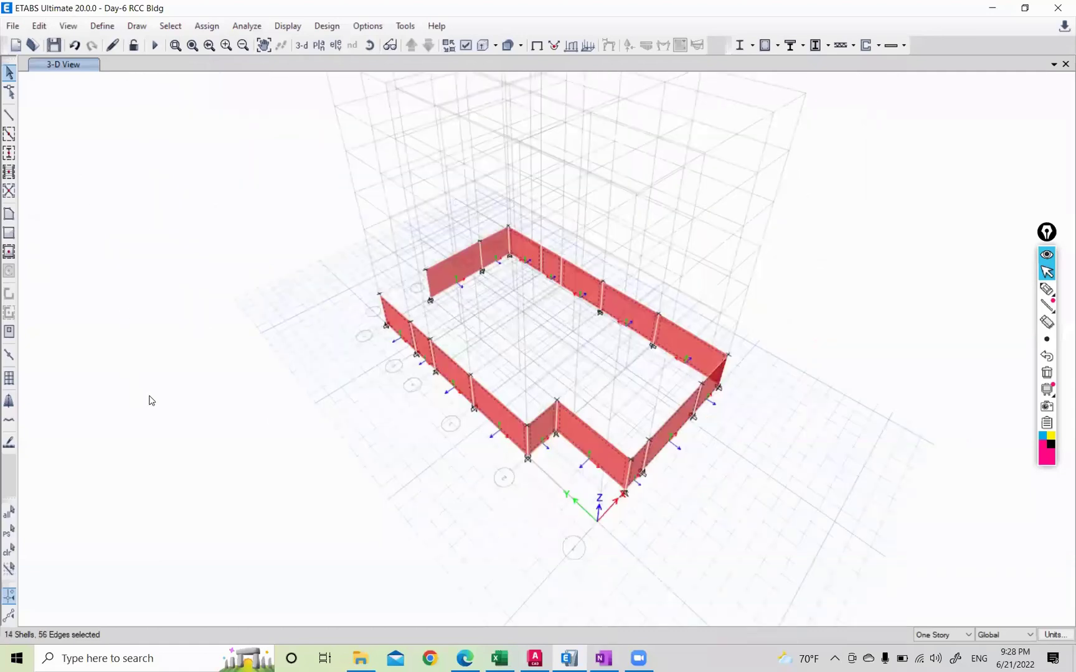
click(39, 27)
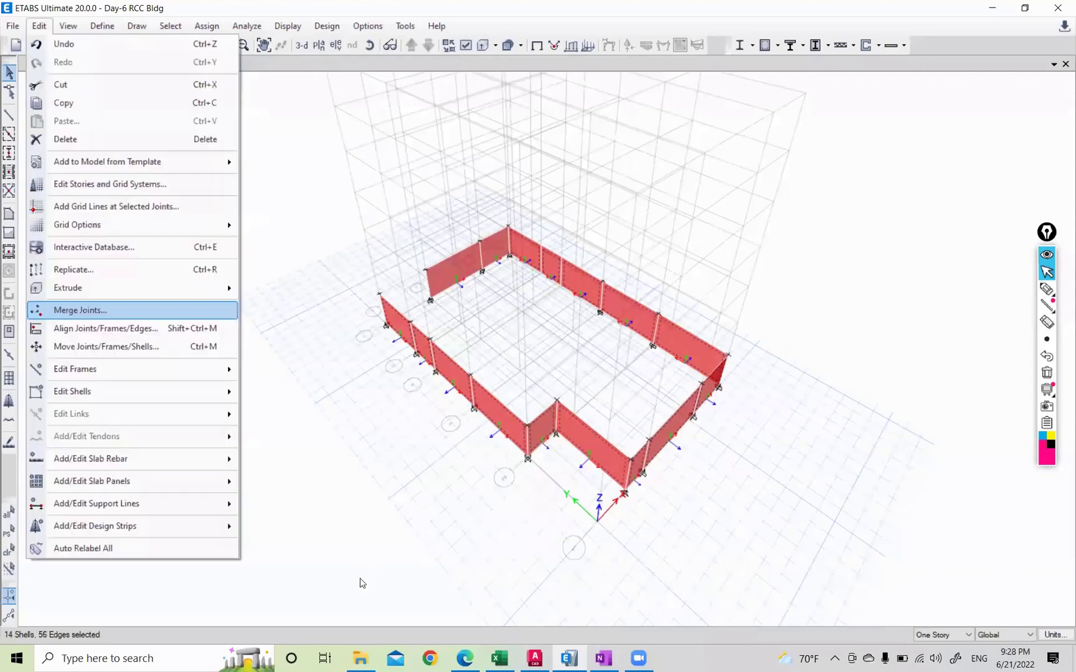
mouse_move(132, 392)
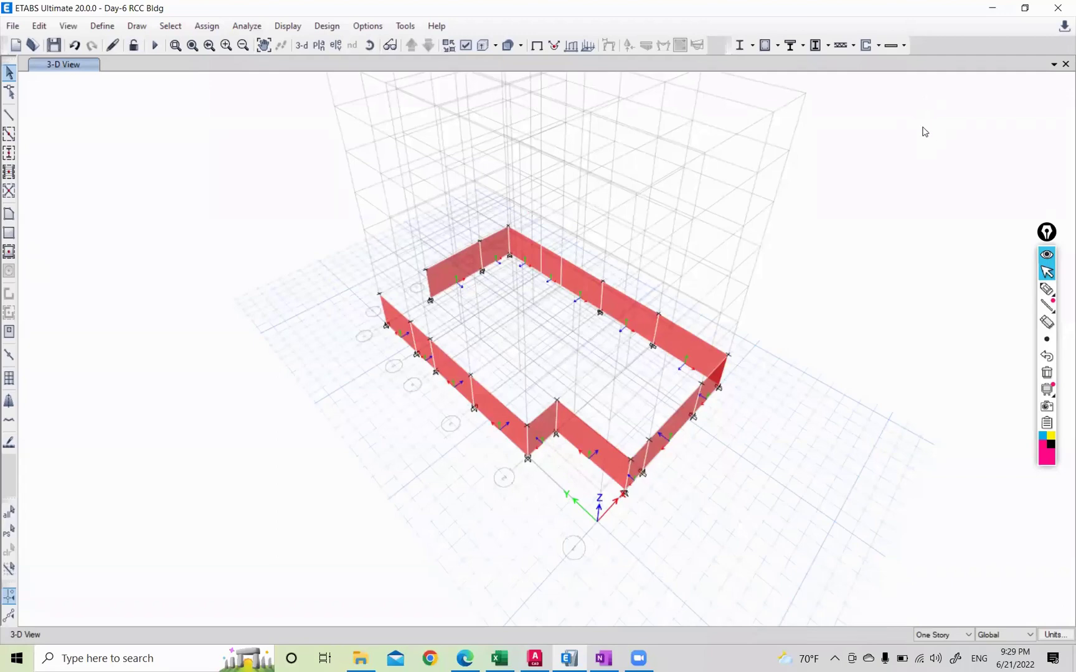
Step: Sketch a triangular earth pressure diagram beside the model, with horizontal arrows against a vertical wall line
click(1047, 289)
drag(924, 103, 933, 254)
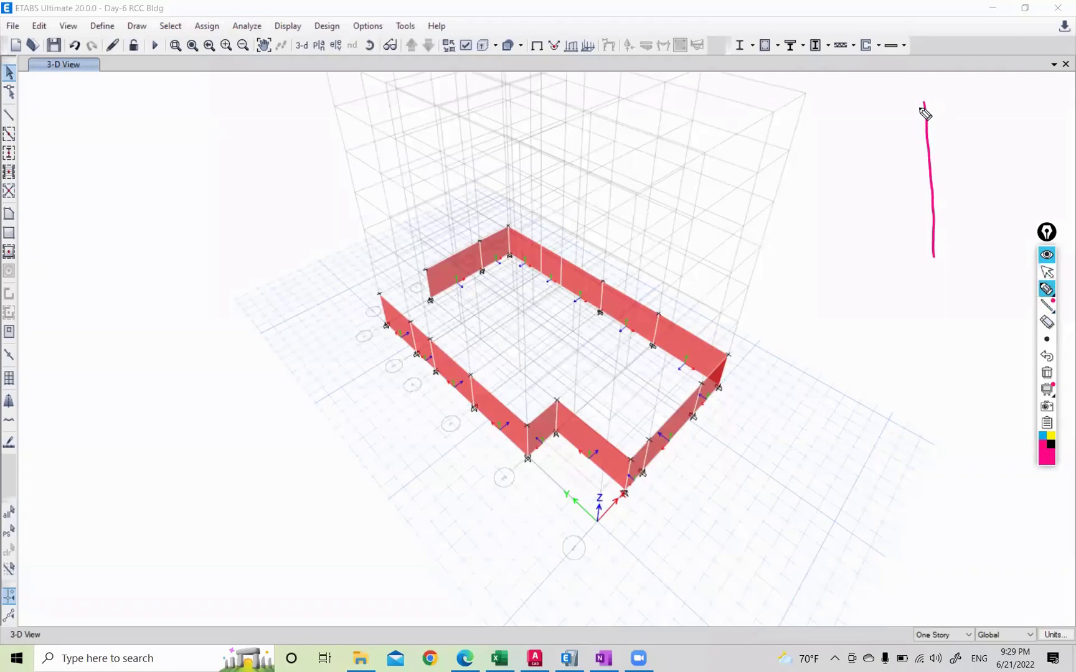
mouse_move(925, 103)
mouse_down()
mouse_move(812, 262)
mouse_move(936, 257)
mouse_move(925, 262)
mouse_up()
drag(840, 231, 925, 235)
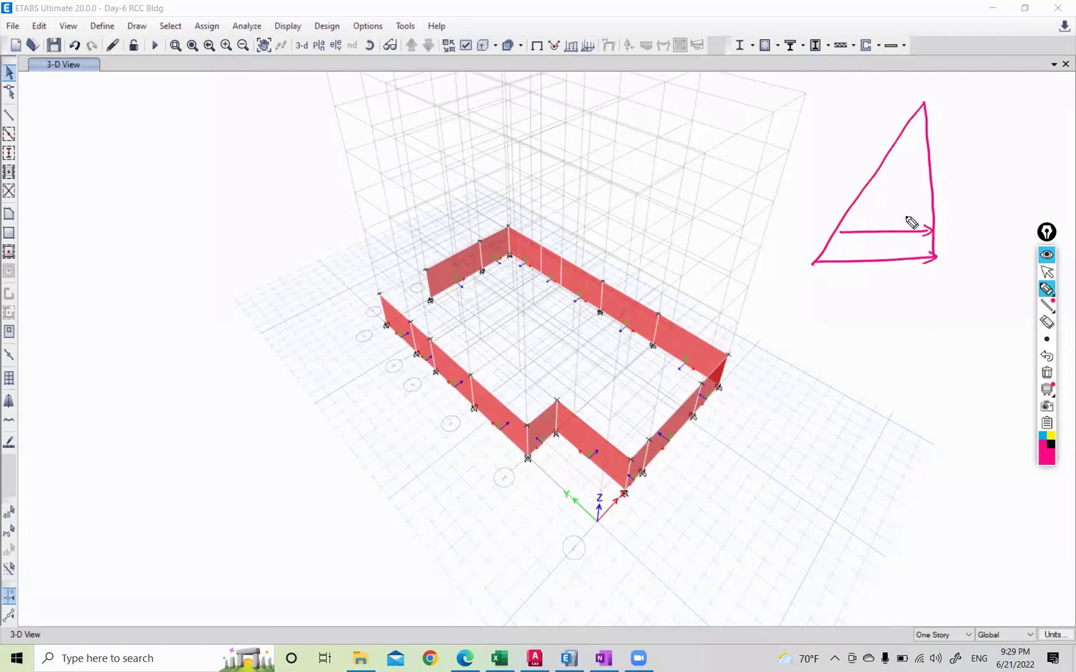
drag(855, 203, 925, 206)
mouse_move(876, 175)
mouse_down()
mouse_move(929, 180)
mouse_move(928, 156)
mouse_up()
drag(906, 129, 925, 130)
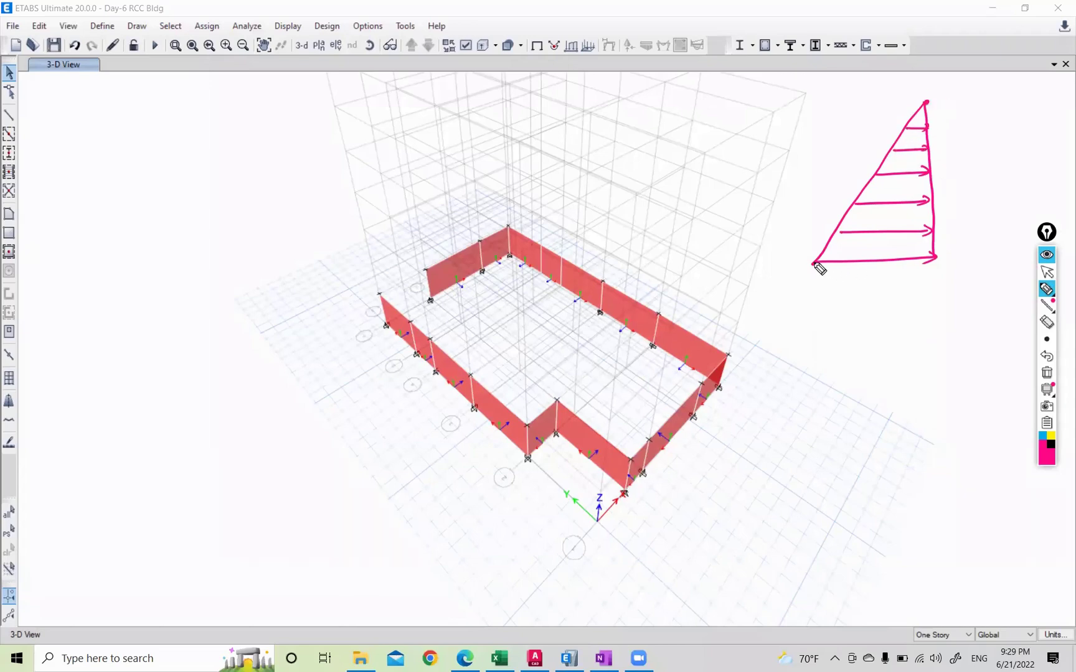
Step: Emphasise the pressure diagram's base, label it KAγH with γ circled, and mark the wall height as H
drag(814, 262, 940, 257)
mouse_move(851, 268)
mouse_down()
mouse_move(852, 281)
mouse_move(872, 287)
mouse_up()
drag(866, 284, 883, 290)
mouse_move(892, 268)
mouse_down()
mouse_move(893, 282)
mouse_move(901, 275)
mouse_up()
mouse_move(900, 268)
mouse_down()
mouse_move(901, 282)
mouse_move(866, 297)
mouse_move(889, 296)
mouse_move(900, 274)
mouse_move(901, 284)
mouse_up()
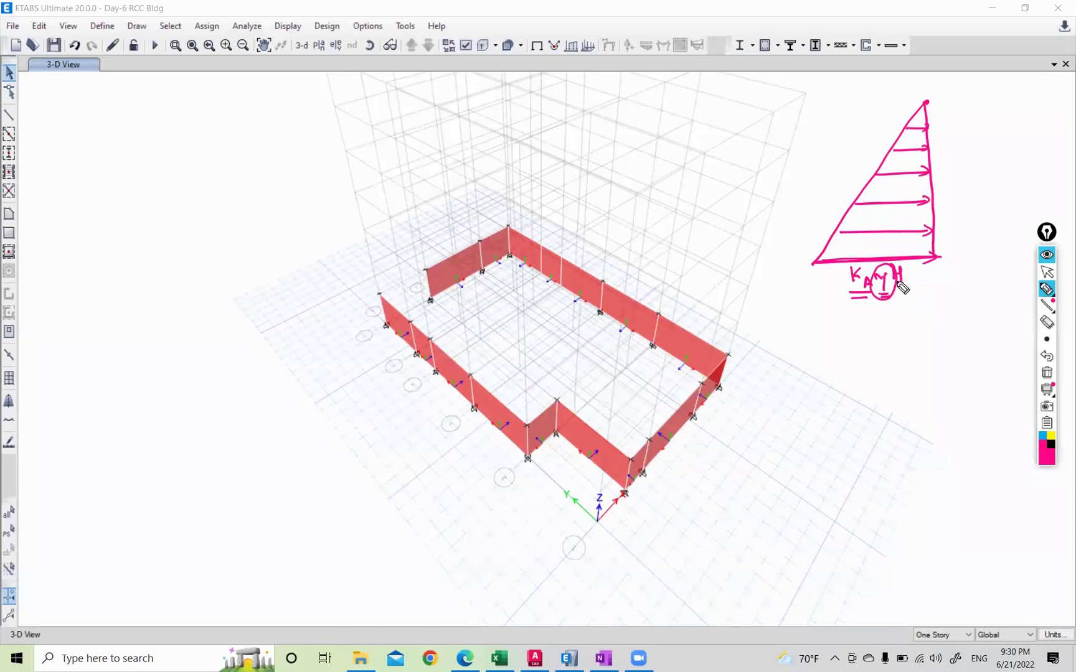
drag(874, 302, 898, 297)
drag(870, 314, 897, 310)
mouse_move(964, 104)
mouse_down()
mouse_move(963, 260)
mouse_move(953, 272)
mouse_move(964, 103)
mouse_move(971, 108)
mouse_up()
drag(979, 150, 987, 162)
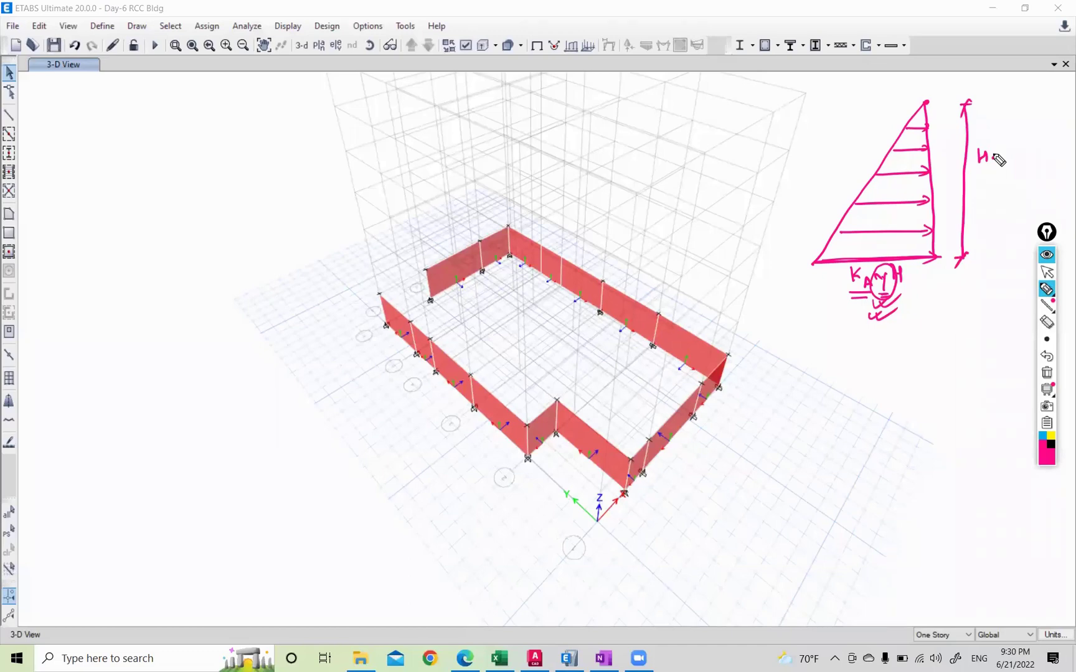
Step: Outline part of the long perimeter wall with pen strokes and clear all annotations
click(994, 158)
drag(395, 308, 459, 362)
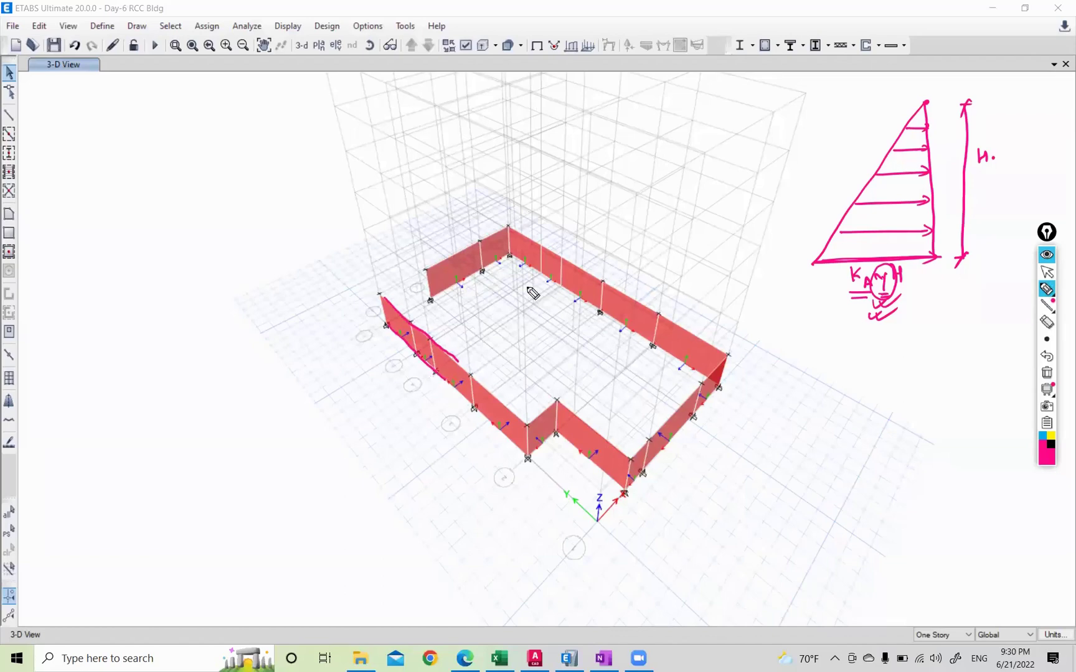
click(1049, 373)
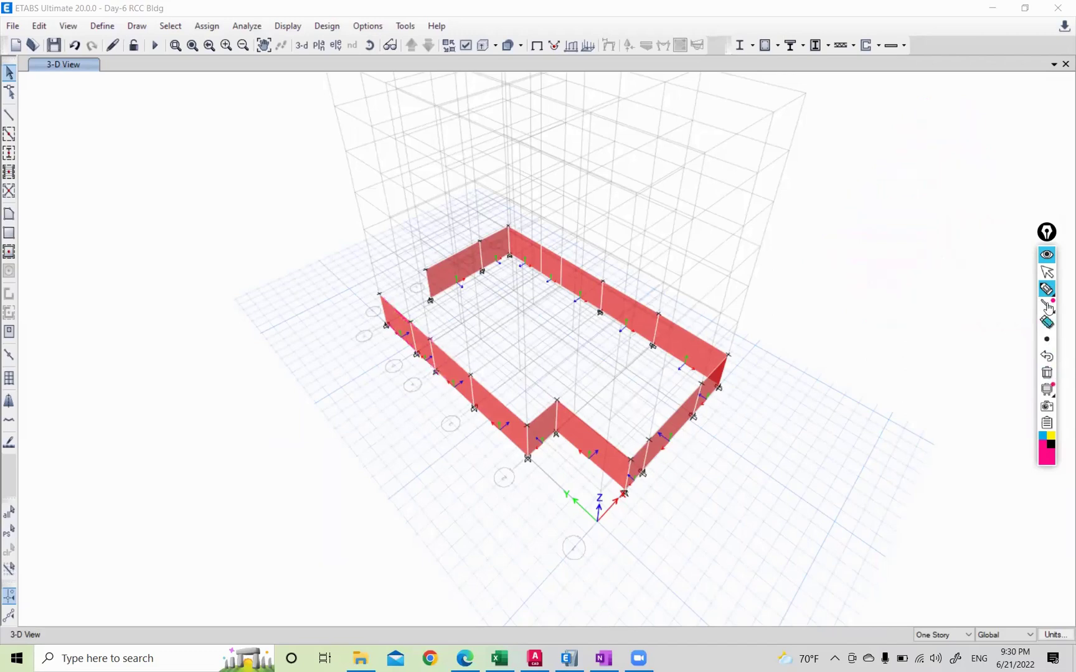
Step: Select all the perimeter basement walls and open the non-uniform shell load assignment, placing its dialog clear of the walls
click(1046, 272)
drag(296, 216, 783, 549)
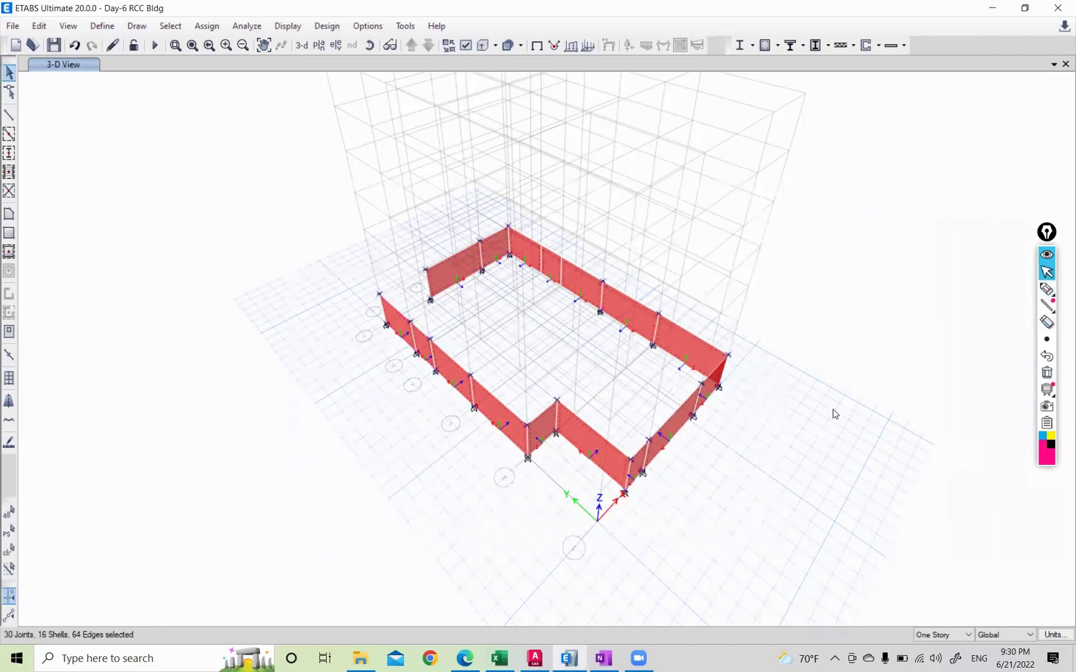
click(219, 26)
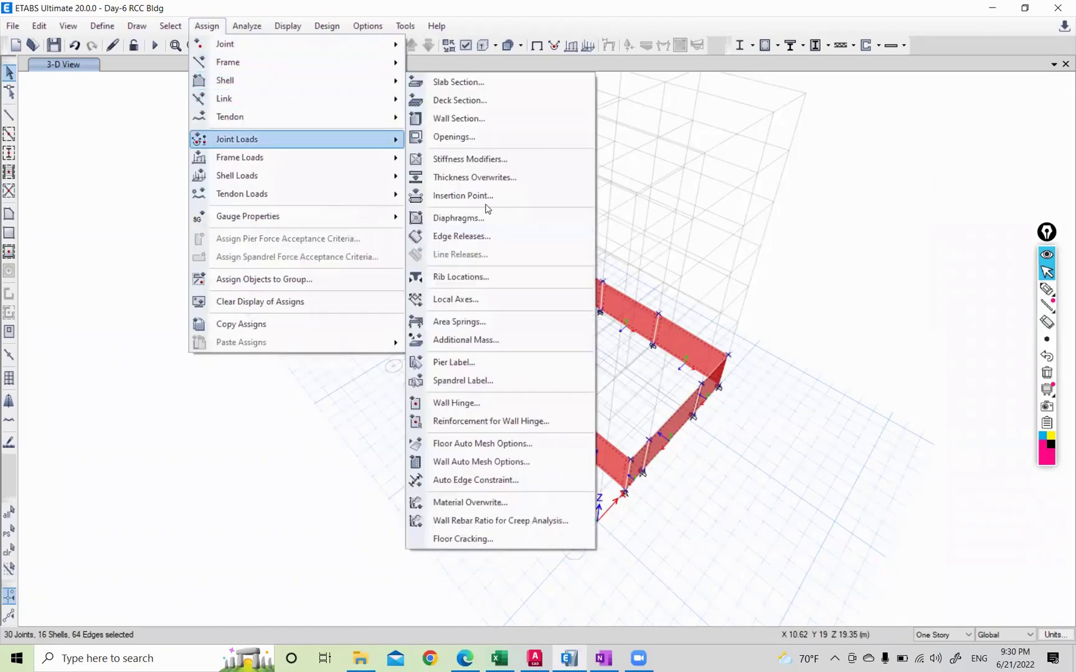
mouse_move(243, 176)
click(460, 214)
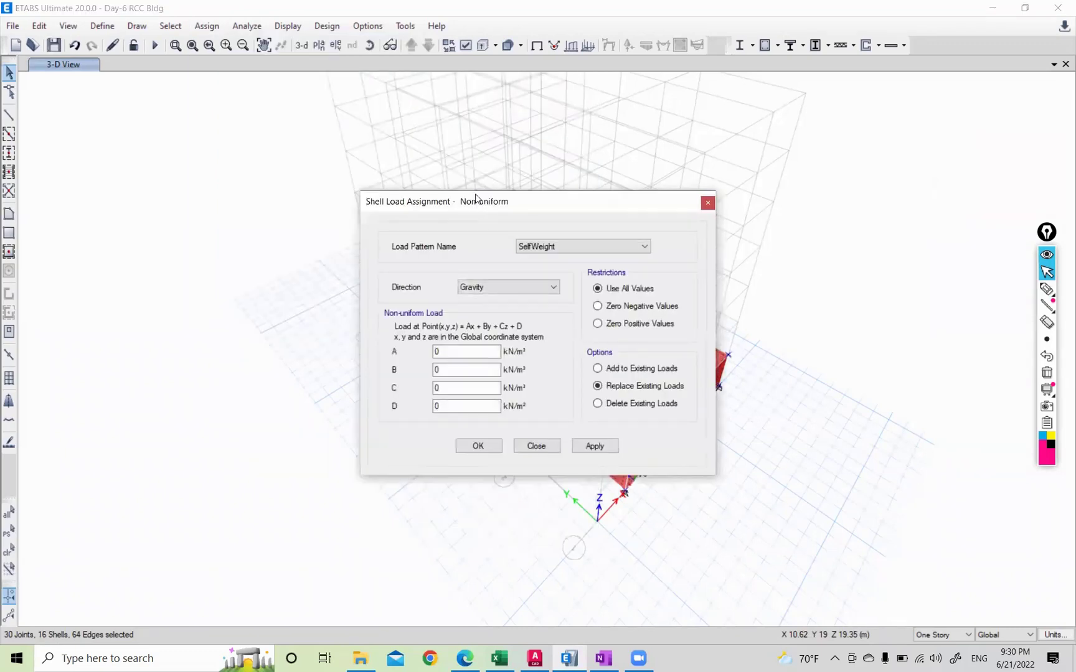
drag(475, 198, 129, 28)
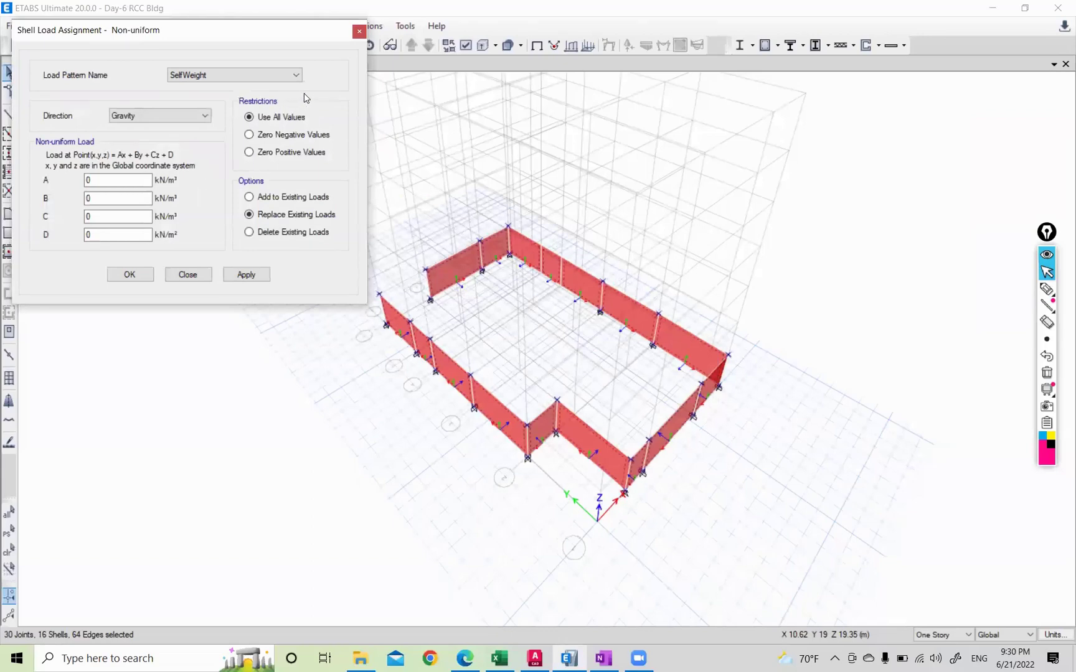
Step: Set the non-uniform load's pattern to EarthPressure and its direction to Local-3
click(213, 77)
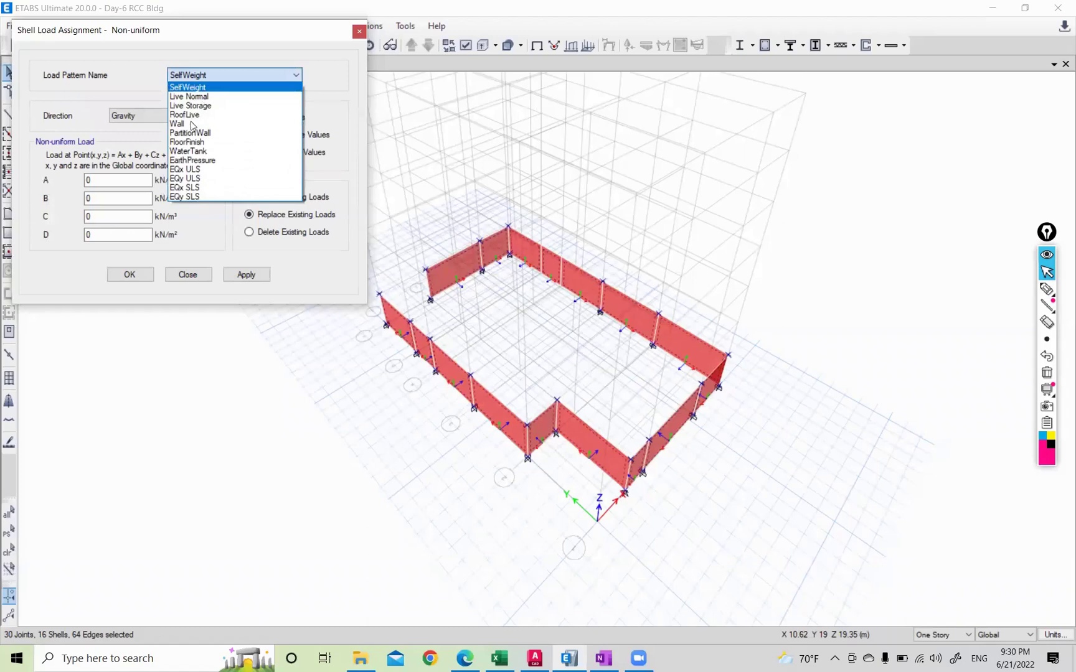
click(195, 161)
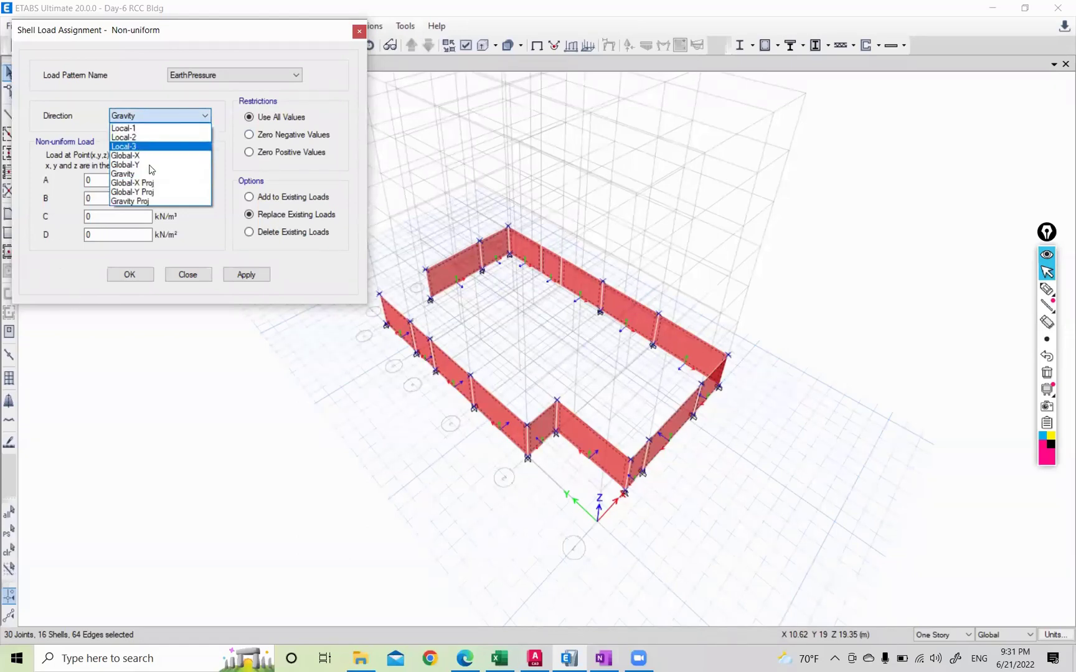
click(128, 146)
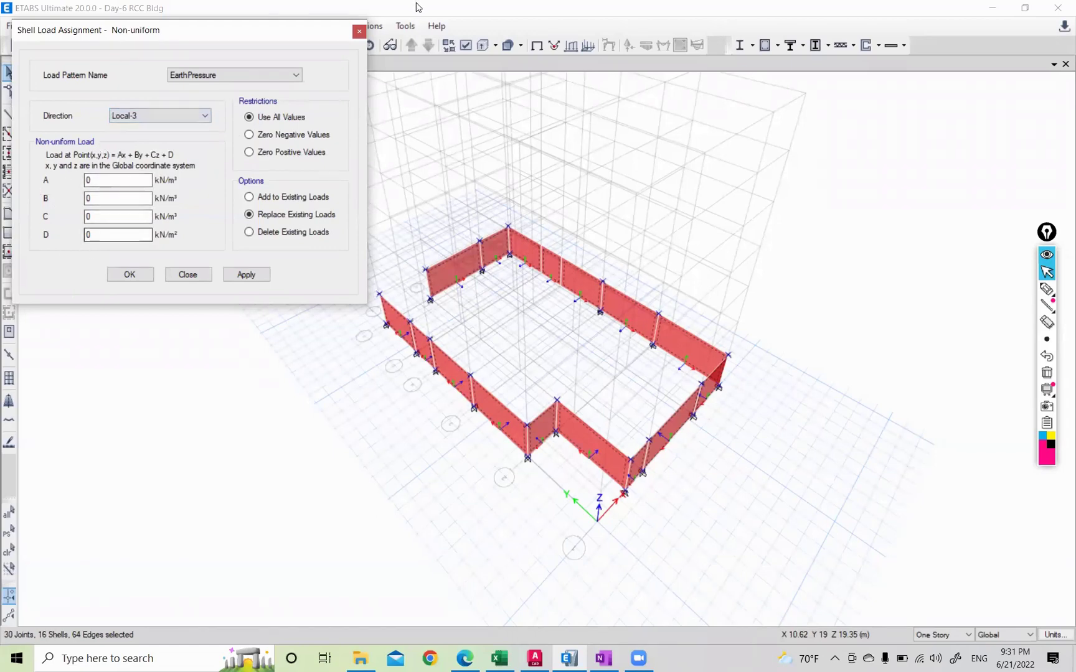
Step: Handwrite the load equation (x,y,z), P = Ax + By + Cz + D above the model and underline it
click(1048, 287)
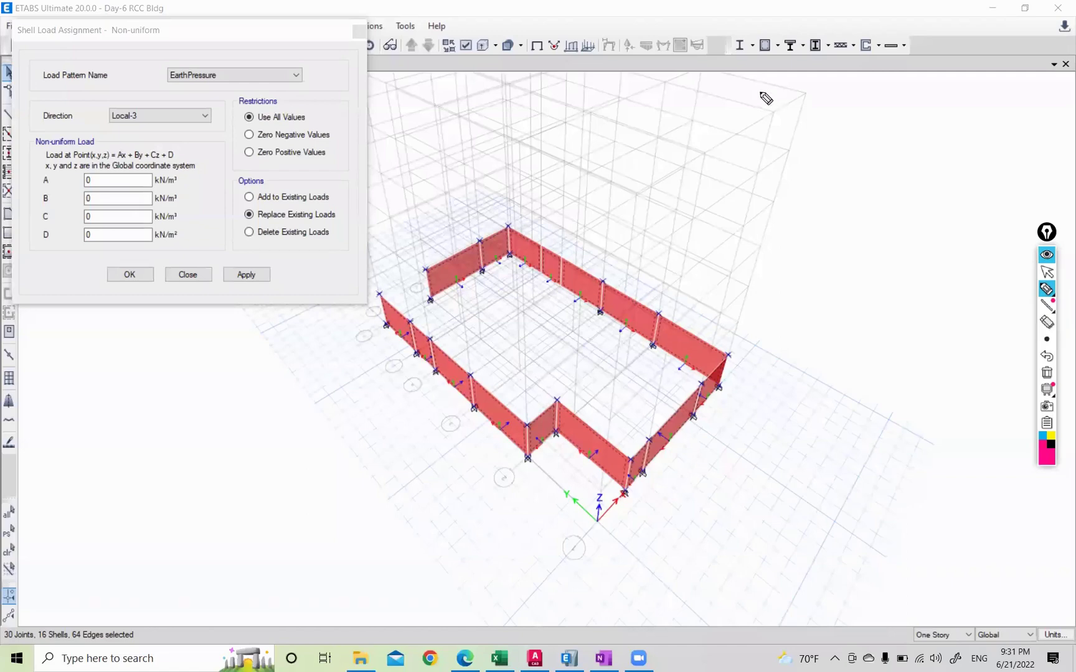
mouse_move(757, 83)
mouse_down()
mouse_move(754, 101)
mouse_move(769, 100)
mouse_up()
drag(769, 89, 761, 100)
drag(774, 97, 772, 102)
mouse_move(776, 91)
mouse_down()
mouse_move(778, 107)
mouse_move(801, 100)
mouse_up()
drag(806, 82, 815, 105)
drag(831, 85, 832, 95)
mouse_move(842, 95)
mouse_down()
mouse_move(872, 85)
mouse_move(890, 100)
mouse_up()
drag(892, 95, 906, 101)
drag(905, 85, 919, 113)
drag(931, 95, 987, 94)
drag(982, 88, 983, 99)
mouse_move(995, 85)
mouse_down()
mouse_move(994, 100)
mouse_move(1015, 111)
mouse_up()
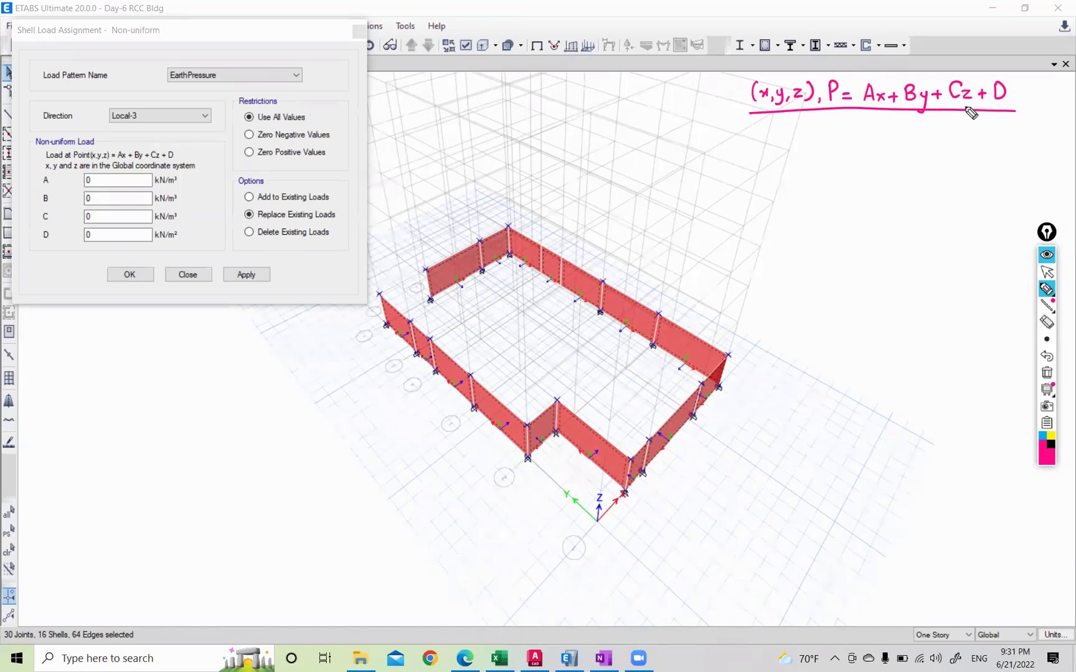
Step: Underline the equation's x, y and z, and sketch and erase a KAγH pressure mark on the long wall
drag(964, 103, 972, 103)
drag(965, 106, 973, 107)
mouse_move(470, 342)
mouse_down()
mouse_move(445, 352)
mouse_move(422, 391)
mouse_move(446, 353)
mouse_up()
mouse_move(408, 404)
mouse_down()
mouse_move(418, 415)
mouse_move(447, 406)
mouse_move(447, 355)
mouse_up()
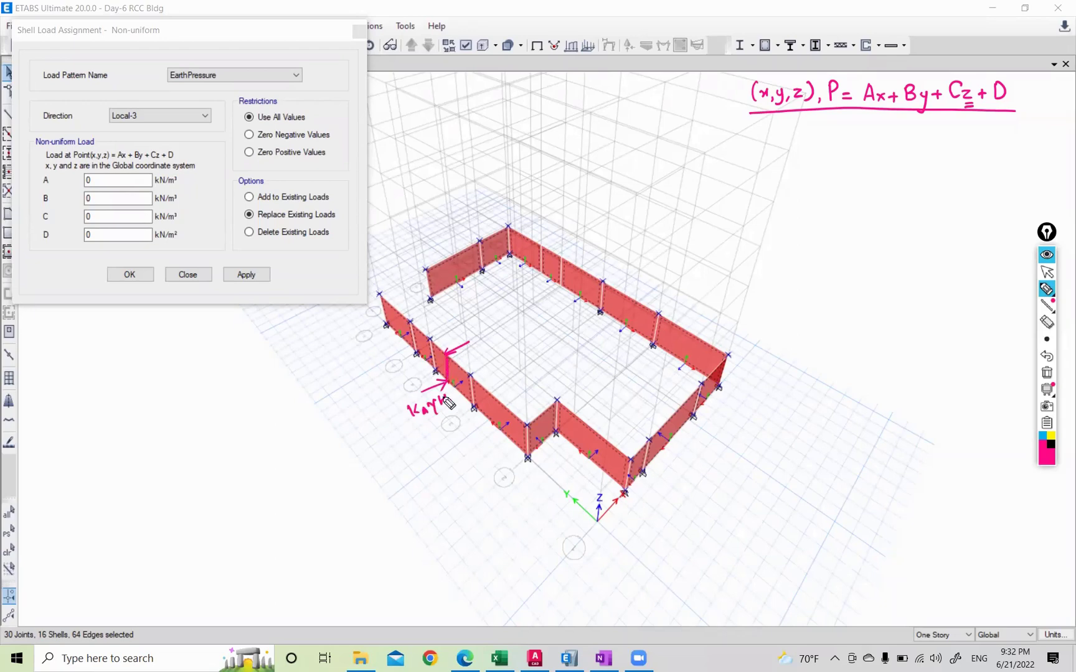
mouse_move(432, 427)
mouse_down()
mouse_move(441, 437)
mouse_move(427, 437)
mouse_move(440, 429)
mouse_up()
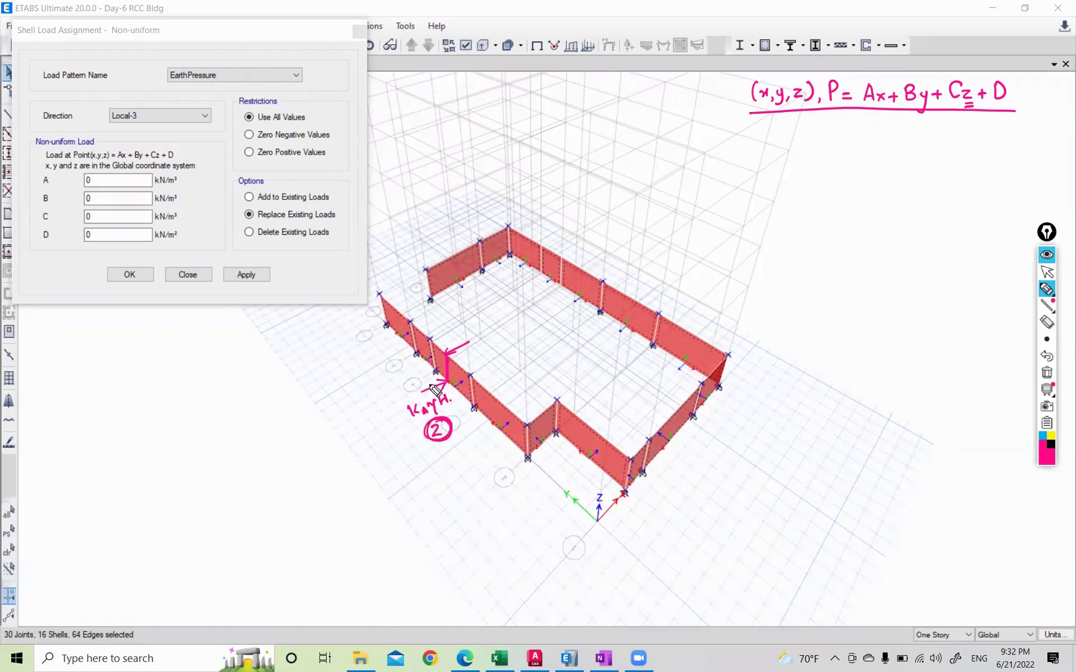
drag(875, 108, 891, 108)
mouse_move(460, 382)
mouse_down()
mouse_move(429, 413)
mouse_move(441, 423)
mouse_move(445, 371)
mouse_move(463, 406)
mouse_up()
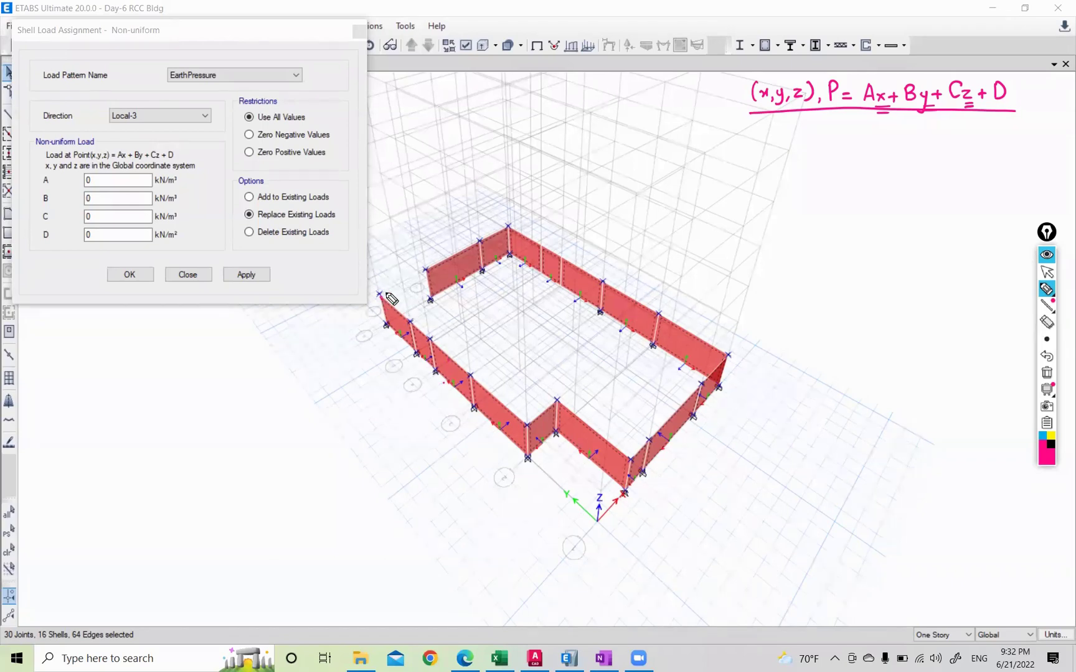
Step: Sketch triangular pressure diagrams joined along the long wall, add a y direction mark beside them, and trace the opposite walls
mouse_move(379, 297)
mouse_down()
mouse_move(368, 337)
mouse_move(387, 320)
mouse_up()
mouse_move(410, 323)
mouse_down()
mouse_move(394, 369)
mouse_move(411, 345)
mouse_up()
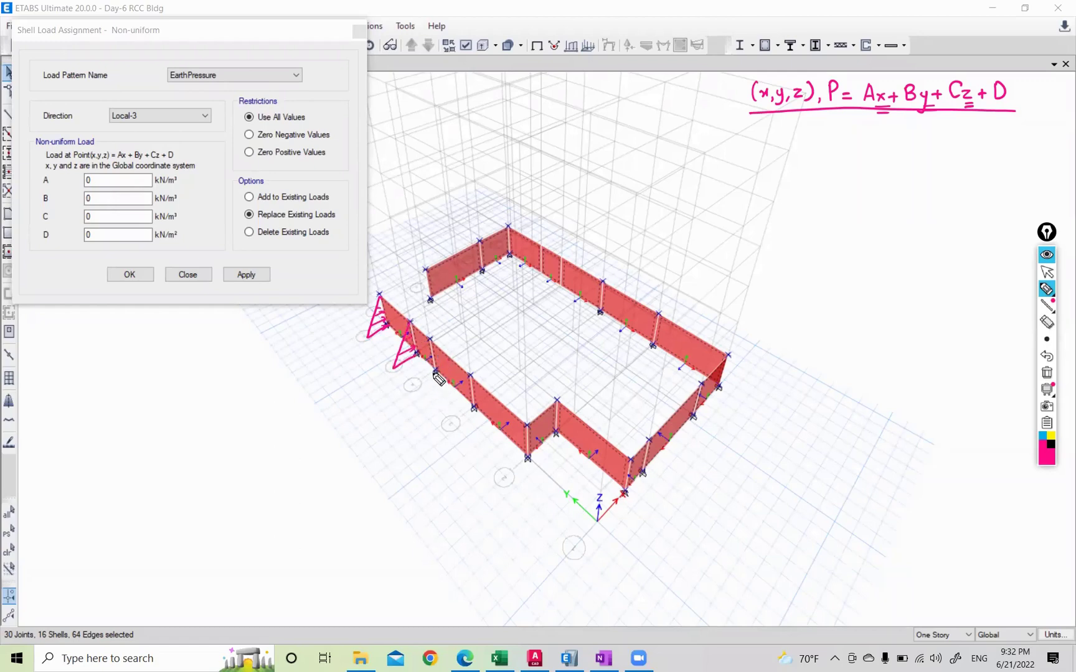
mouse_move(435, 375)
mouse_down()
mouse_move(424, 392)
mouse_move(450, 377)
mouse_move(480, 415)
mouse_move(483, 393)
mouse_move(518, 450)
mouse_up()
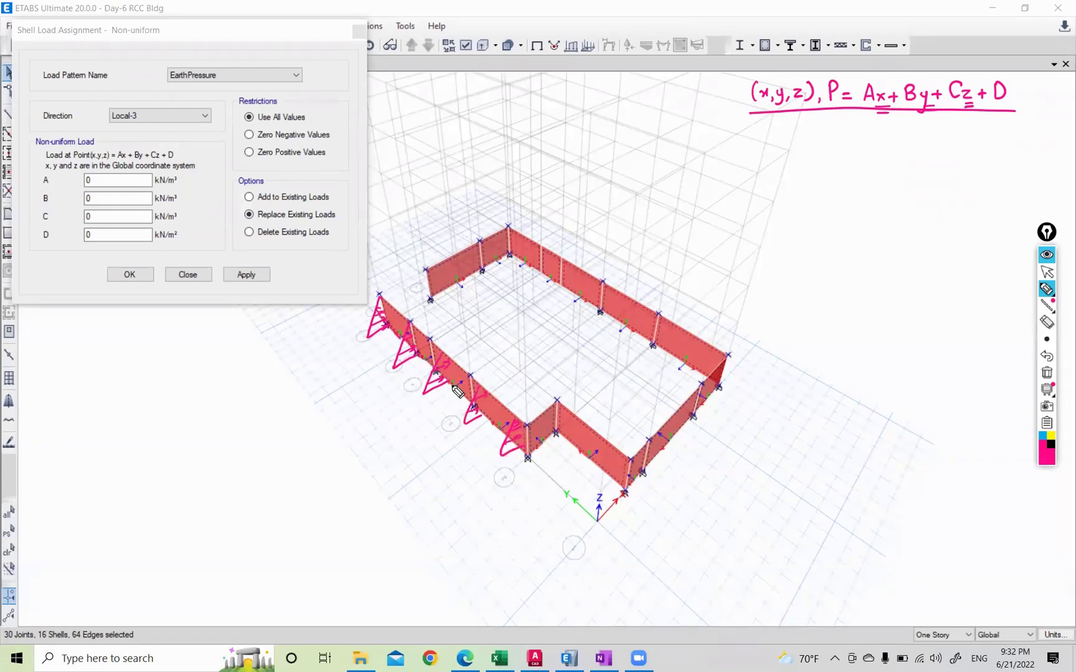
drag(372, 325, 507, 448)
drag(378, 327, 506, 450)
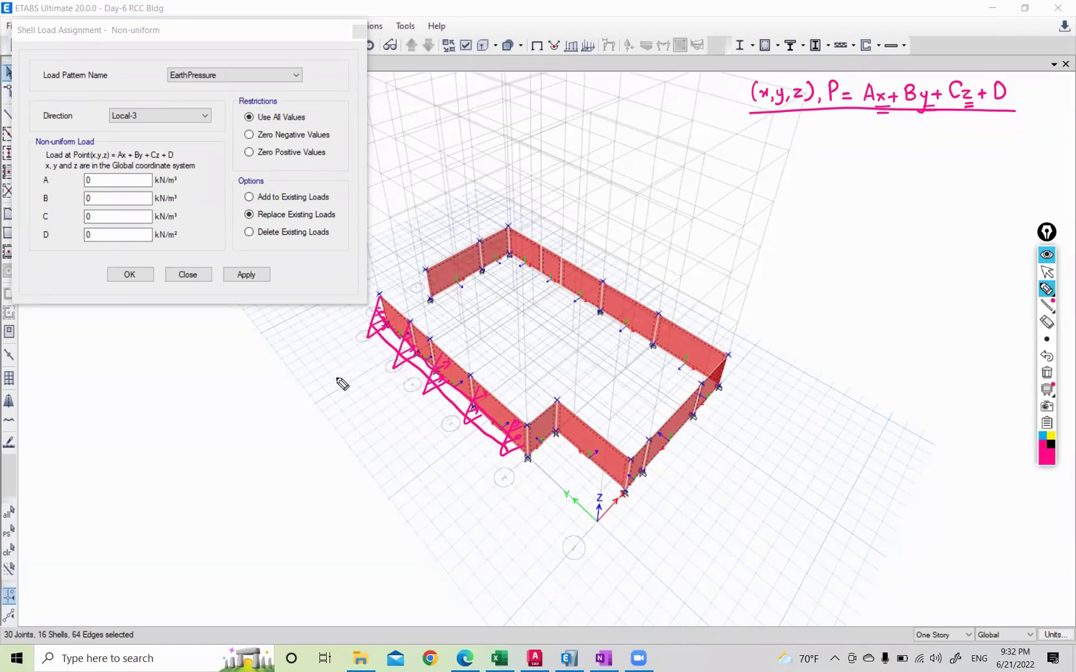
mouse_move(336, 377)
mouse_down()
mouse_move(367, 361)
mouse_move(356, 400)
mouse_up()
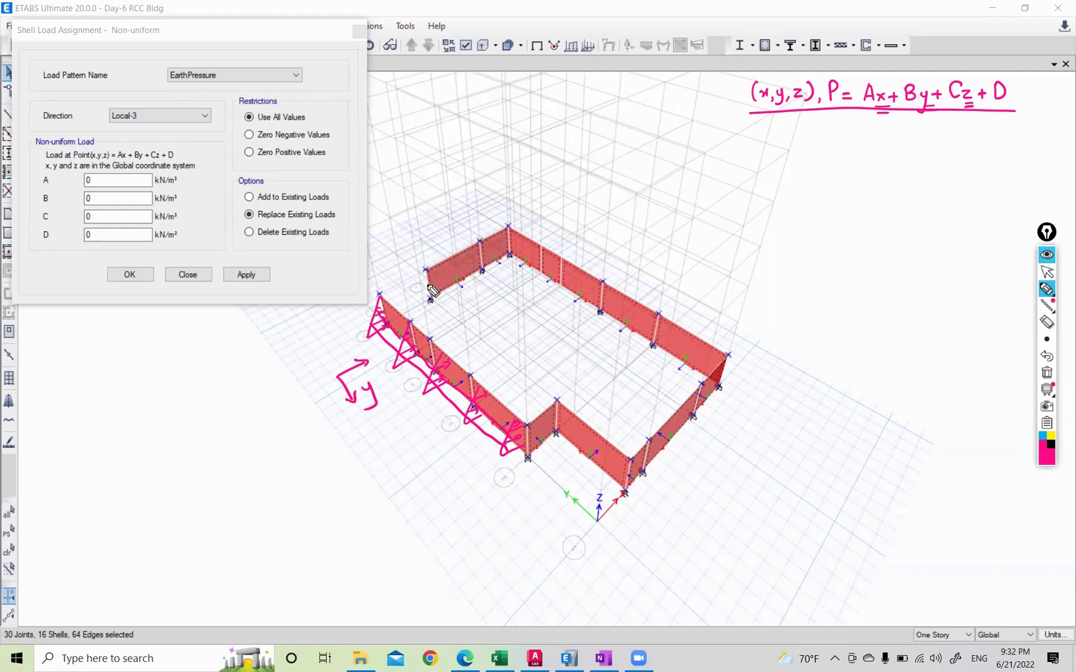
mouse_move(419, 289)
mouse_down()
mouse_move(496, 252)
mouse_move(545, 258)
mouse_move(713, 368)
mouse_up()
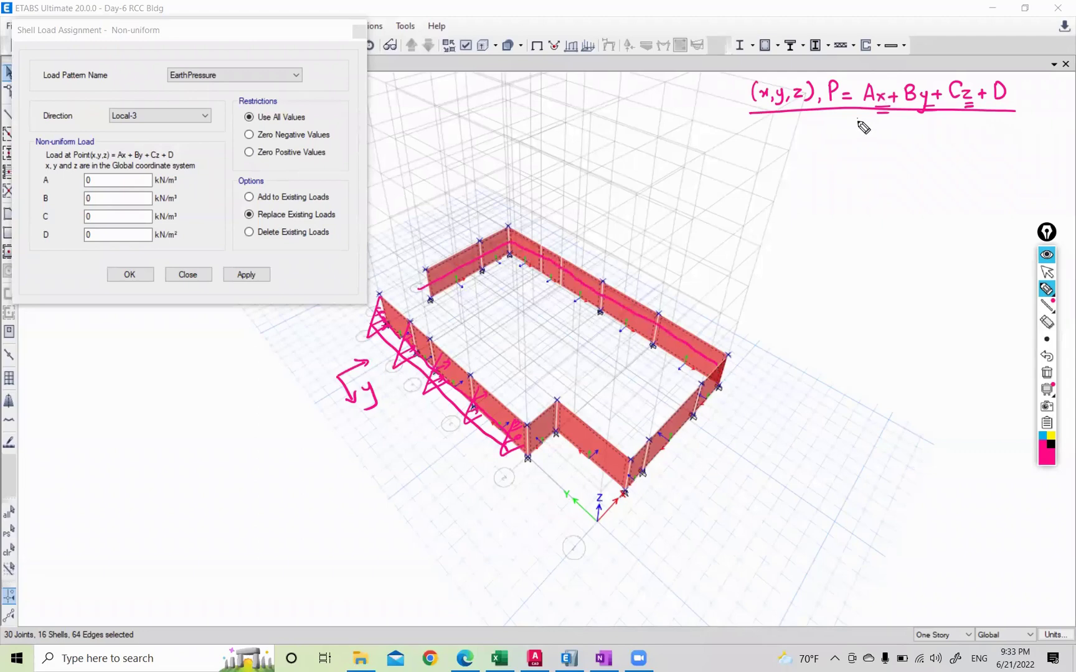
Step: Write A = B = 0 under the load equation, circle coefficients C and D, and write the reduced form P = Cz + D
mouse_move(862, 129)
mouse_down()
mouse_move(916, 122)
mouse_move(923, 143)
mouse_up()
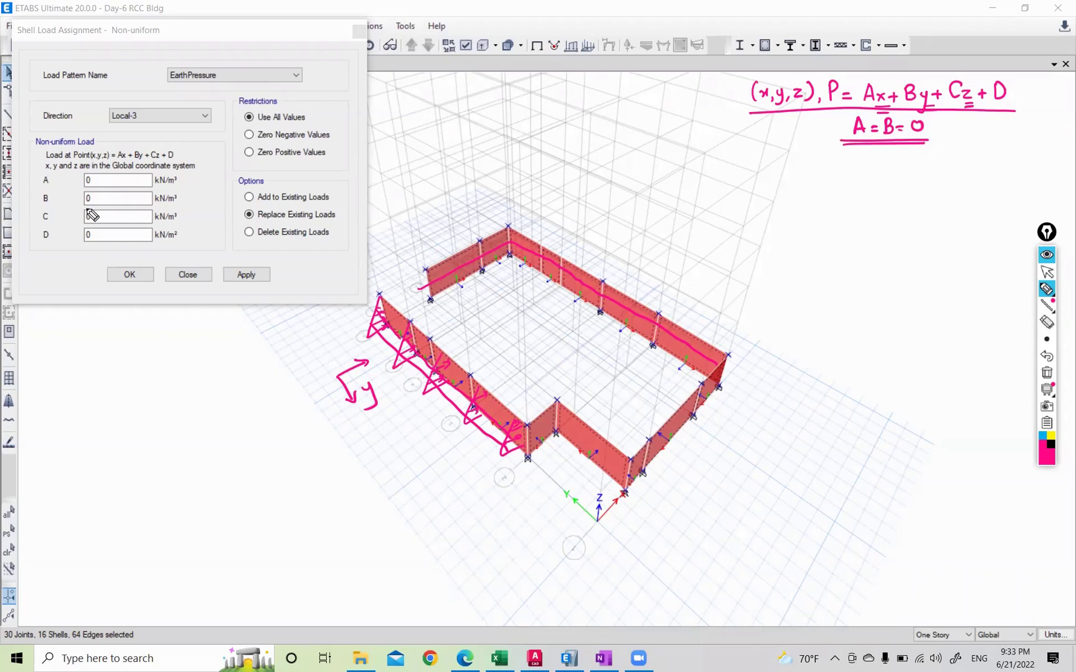
mouse_move(87, 210)
mouse_down()
mouse_move(91, 228)
mouse_move(77, 243)
mouse_up()
mouse_move(801, 155)
mouse_down()
mouse_move(802, 176)
mouse_move(881, 176)
mouse_up()
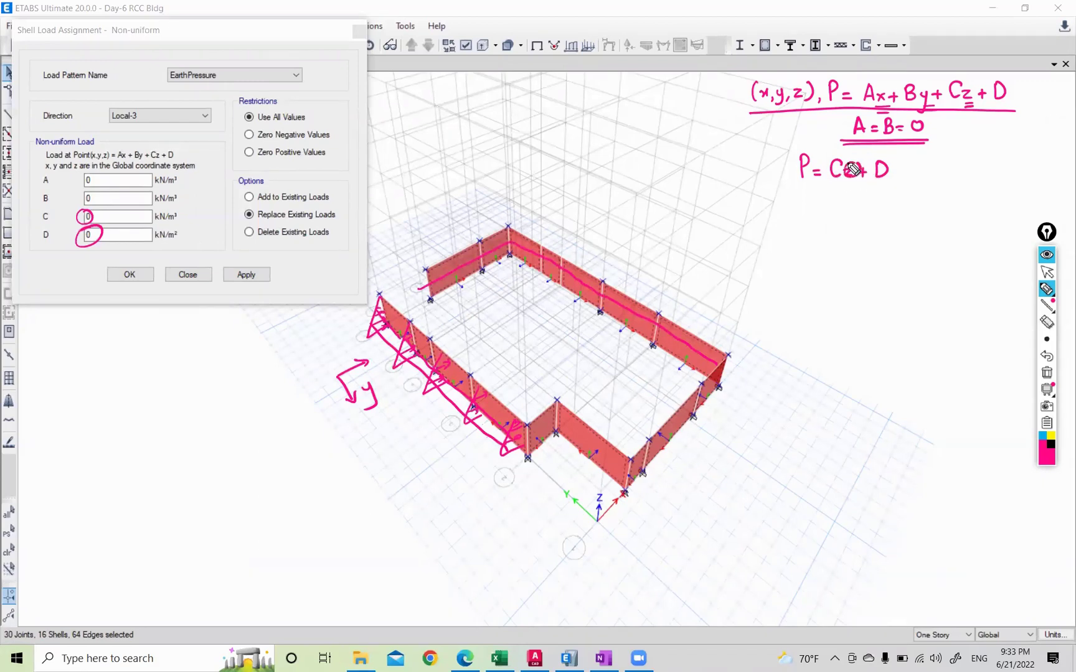
Step: Mark the wall's base pressure with an arrow labelled KAγH and underline the reduced equation P = Cz + D
drag(526, 459, 514, 471)
mouse_move(381, 451)
mouse_down()
mouse_move(403, 468)
mouse_move(408, 456)
mouse_move(412, 468)
mouse_move(428, 462)
mouse_move(431, 476)
mouse_up()
drag(790, 183, 905, 191)
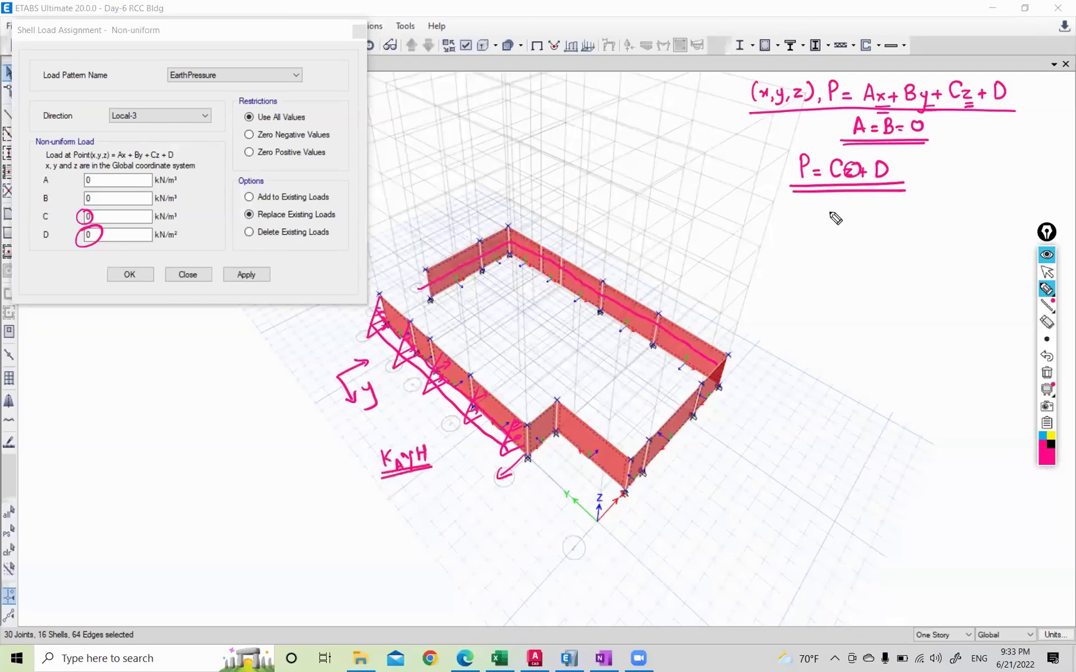
Step: Circle P and write the base condition z = 0 ⇒ KAγH = C×0 + D
mouse_move(816, 203)
mouse_down()
mouse_move(876, 210)
mouse_move(869, 222)
mouse_up()
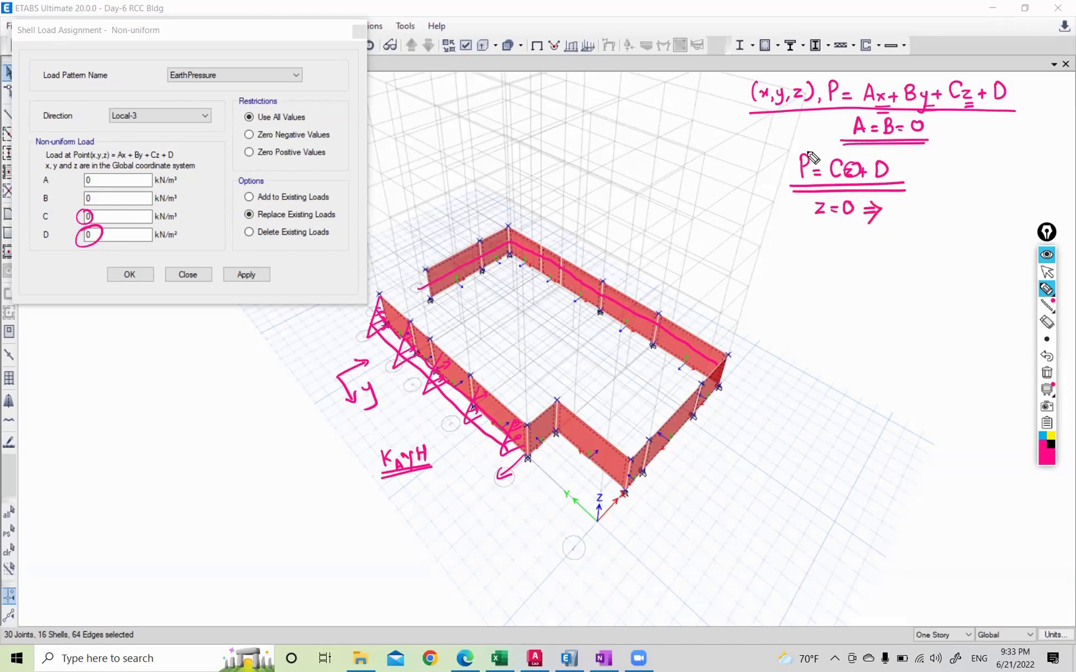
mouse_move(817, 154)
mouse_down()
mouse_move(794, 186)
mouse_move(799, 148)
mouse_up()
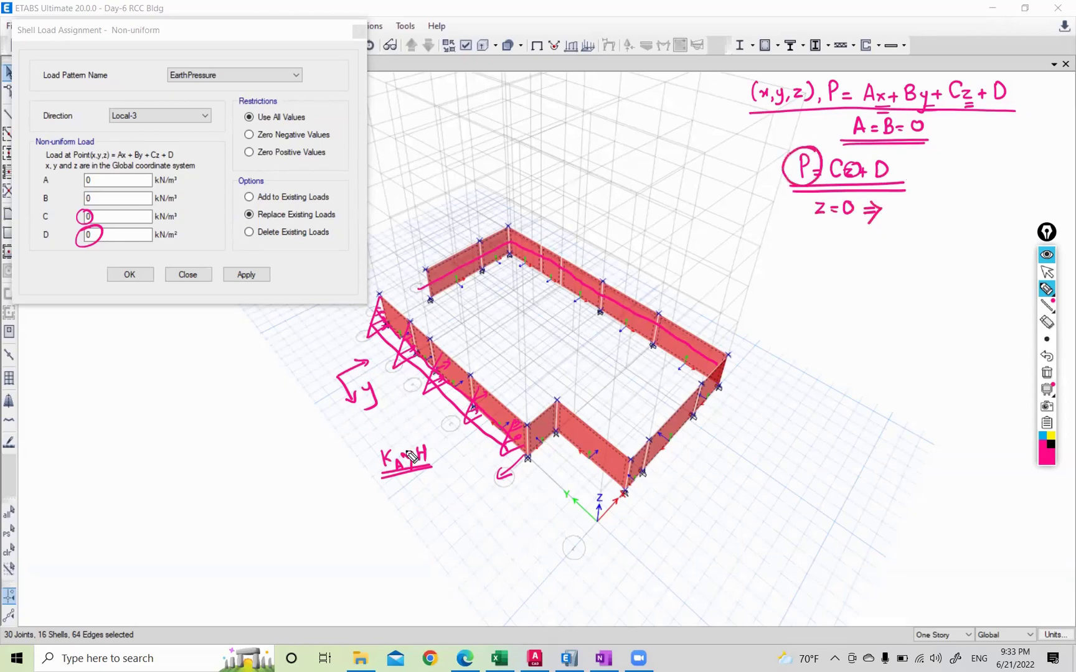
mouse_move(891, 200)
mouse_down()
mouse_move(891, 218)
mouse_move(924, 237)
mouse_move(958, 214)
mouse_move(992, 216)
mouse_move(1003, 203)
mouse_move(1034, 208)
mouse_up()
drag(1029, 203, 1040, 215)
mouse_move(1040, 200)
mouse_down()
mouse_move(1050, 217)
mouse_move(1041, 215)
mouse_up()
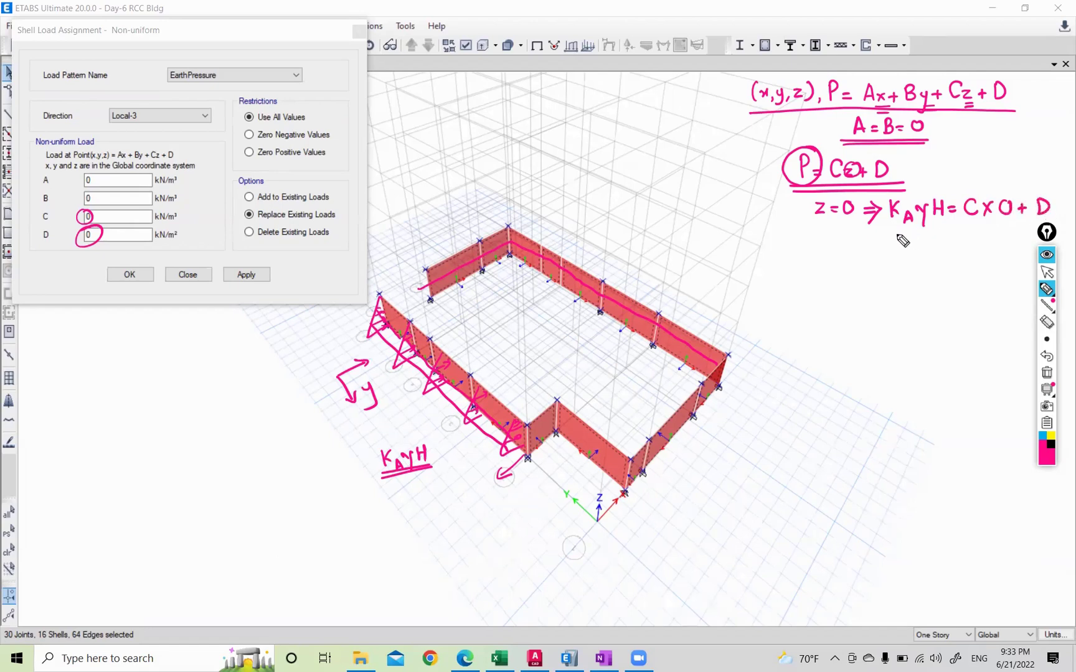
Step: Write the base result ⇒ D = KAγH and draw a box around it
drag(885, 239, 900, 245)
mouse_move(892, 234)
mouse_down()
mouse_move(893, 250)
mouse_move(935, 239)
mouse_up()
drag(924, 249, 958, 252)
drag(960, 249, 977, 258)
mouse_move(990, 236)
mouse_down()
mouse_move(990, 252)
mouse_move(1000, 253)
mouse_up()
drag(990, 244, 1000, 244)
mouse_move(901, 261)
mouse_down()
mouse_move(901, 231)
mouse_move(1023, 254)
mouse_move(910, 262)
mouse_up()
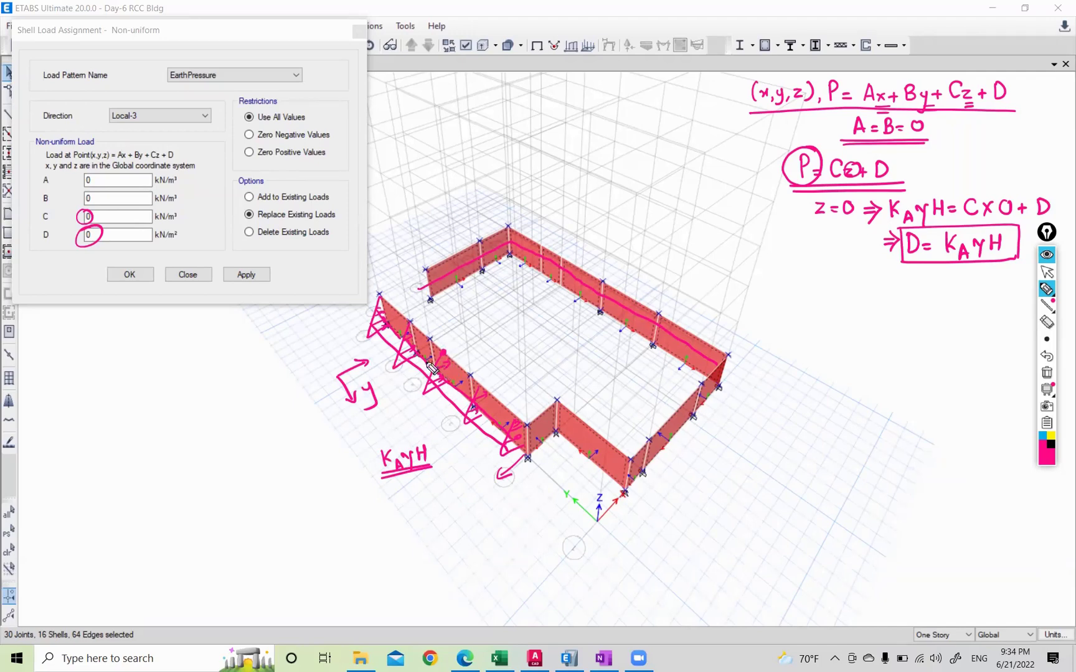
Step: Write the wall-top condition z = z ⇒ 0 = Cz + KAγz and circle H in the expression for D
drag(805, 282, 815, 292)
drag(820, 287, 827, 290)
drag(832, 282, 863, 287)
drag(851, 292, 859, 297)
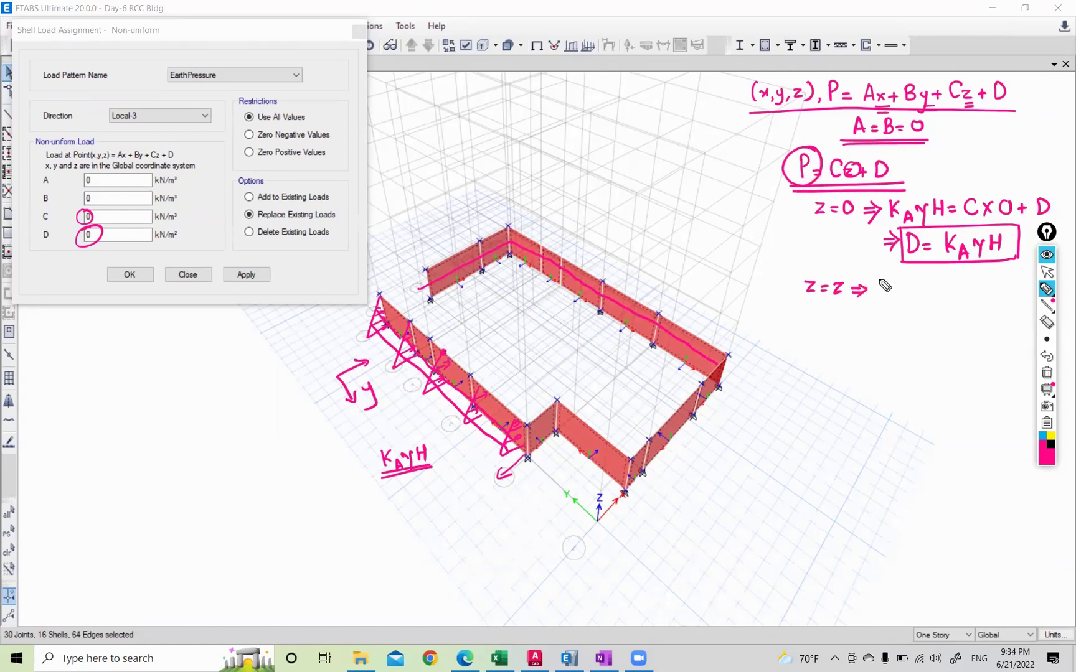
drag(881, 279, 904, 283)
drag(895, 291, 957, 287)
drag(952, 282, 964, 295)
mouse_move(973, 277)
mouse_down()
mouse_move(972, 295)
mouse_move(986, 298)
mouse_move(1003, 278)
mouse_move(998, 310)
mouse_up()
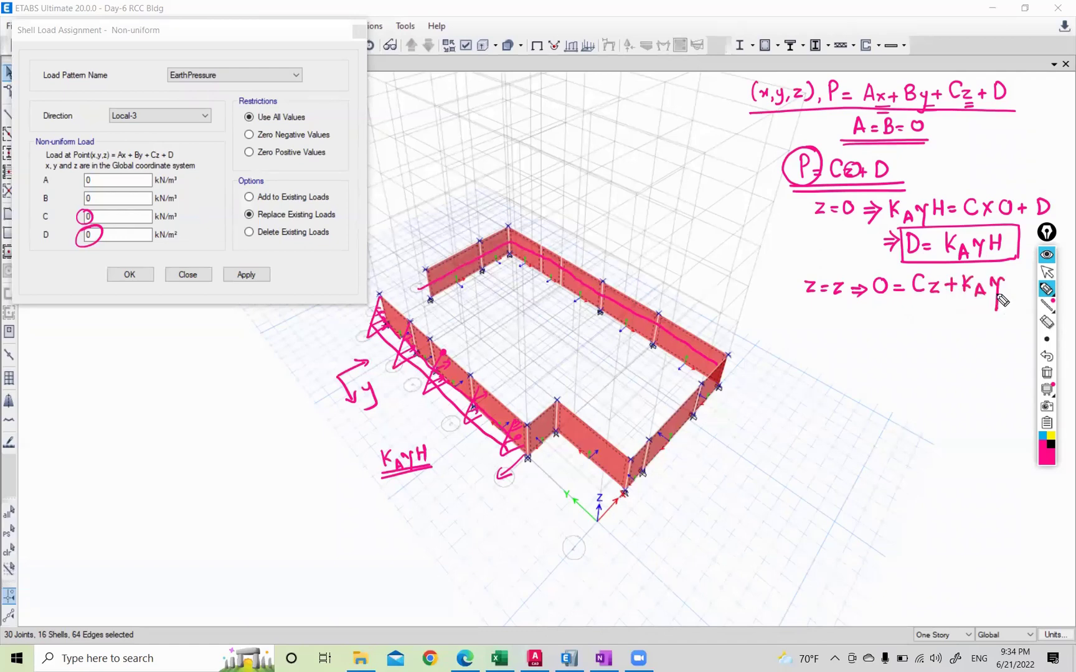
mouse_move(1004, 229)
mouse_down()
mouse_move(995, 258)
mouse_move(1008, 234)
mouse_up()
drag(1009, 280, 1019, 292)
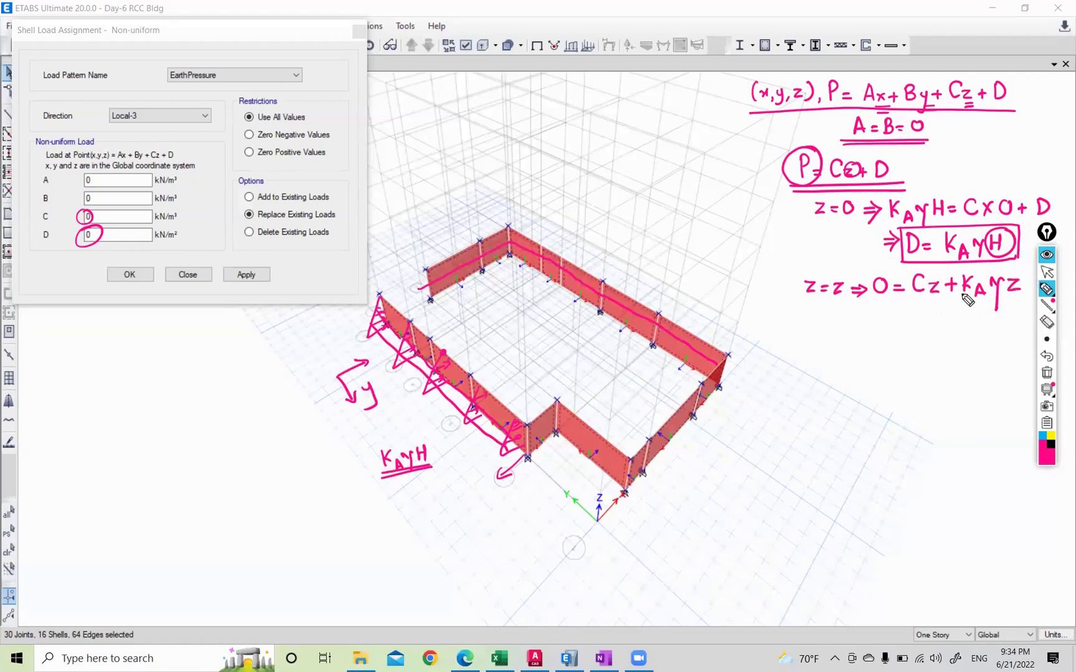
Step: Write and box the result C = −KAγ, and put tick marks beside the boxed D and C expressions
mouse_move(867, 315)
mouse_down()
mouse_move(864, 331)
mouse_move(886, 318)
mouse_up()
mouse_move(875, 328)
mouse_down()
mouse_move(907, 323)
mouse_move(959, 339)
mouse_up()
drag(847, 304, 845, 345)
mouse_move(845, 303)
mouse_down()
mouse_move(877, 303)
mouse_move(978, 343)
mouse_up()
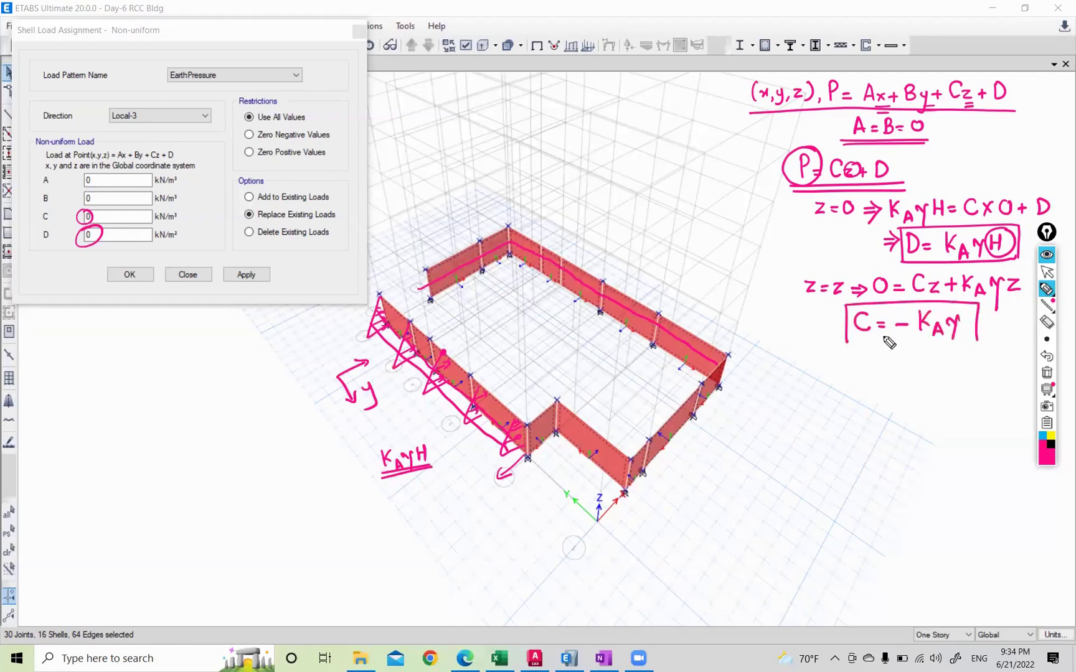
drag(846, 345, 978, 345)
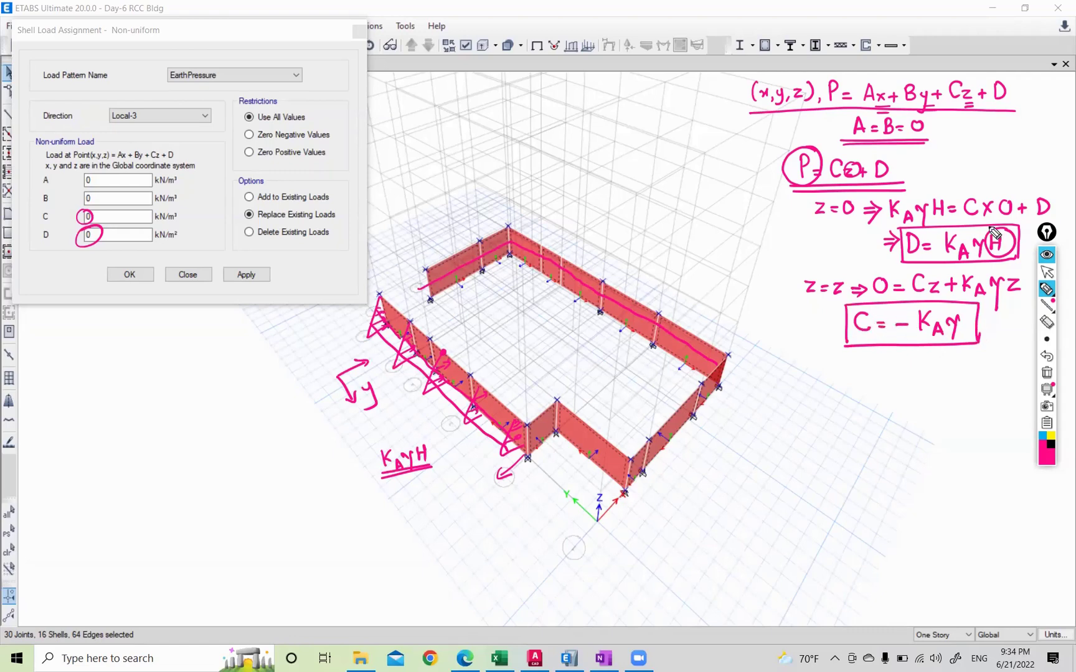
drag(850, 250, 873, 243)
click(811, 328)
drag(811, 327, 845, 315)
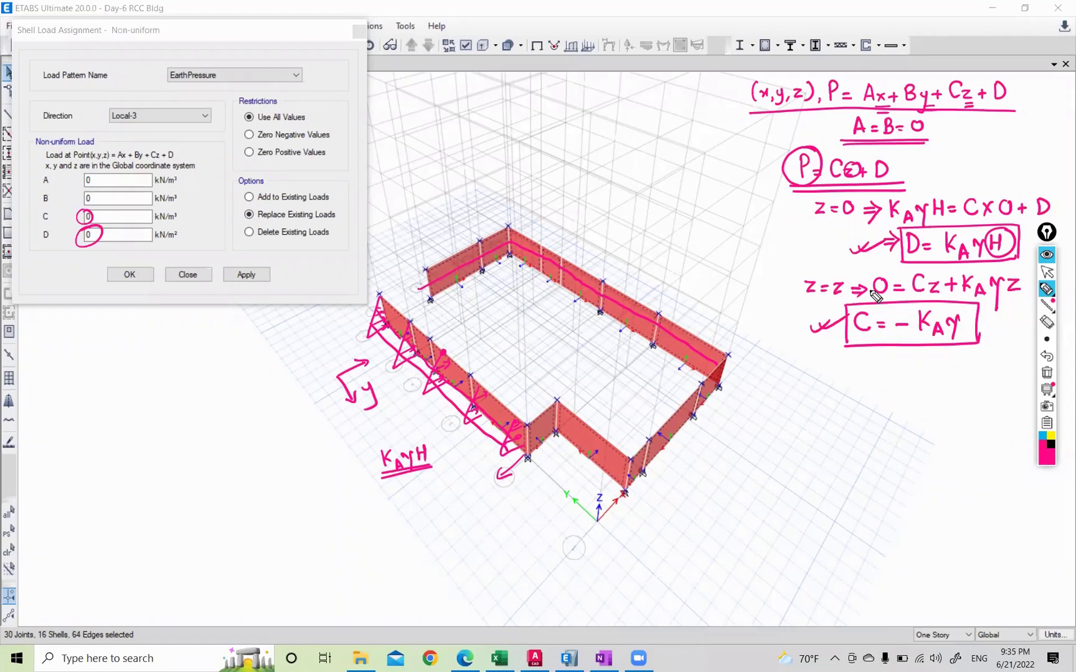
Step: Write the soil values KA = 0.33 and γ = 20 kN/m³ below the derivation, underlining each
mouse_move(805, 362)
mouse_down()
mouse_move(803, 379)
mouse_move(807, 371)
mouse_move(814, 380)
mouse_up()
mouse_move(817, 381)
mouse_down()
mouse_move(853, 364)
mouse_move(882, 377)
mouse_up()
click(863, 371)
drag(786, 389, 905, 386)
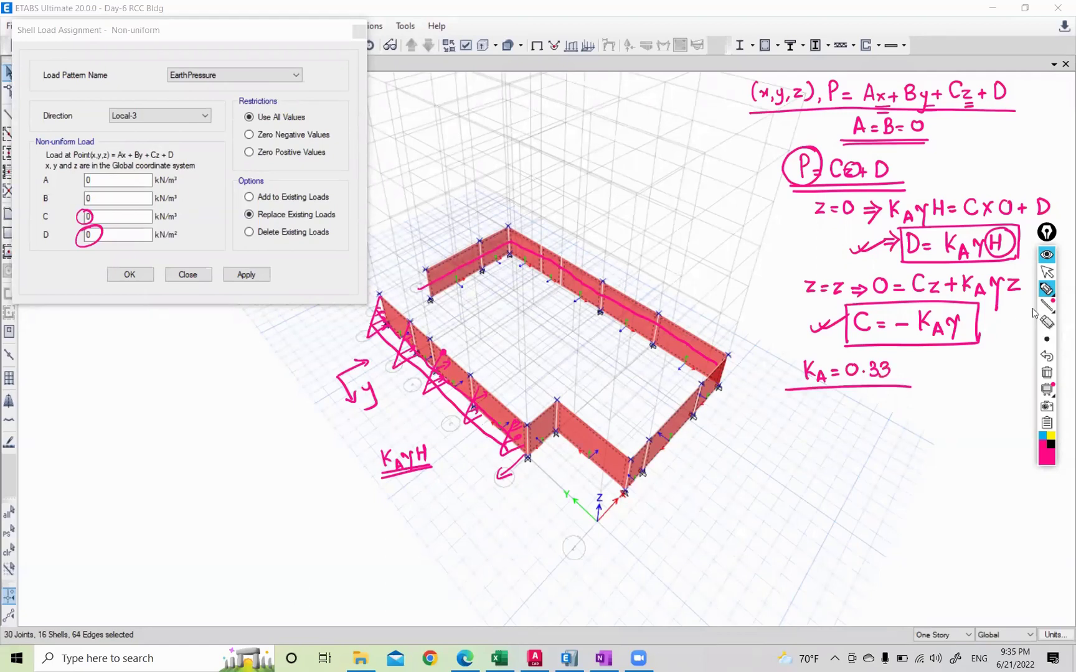
drag(810, 406, 823, 405)
drag(789, 426, 937, 425)
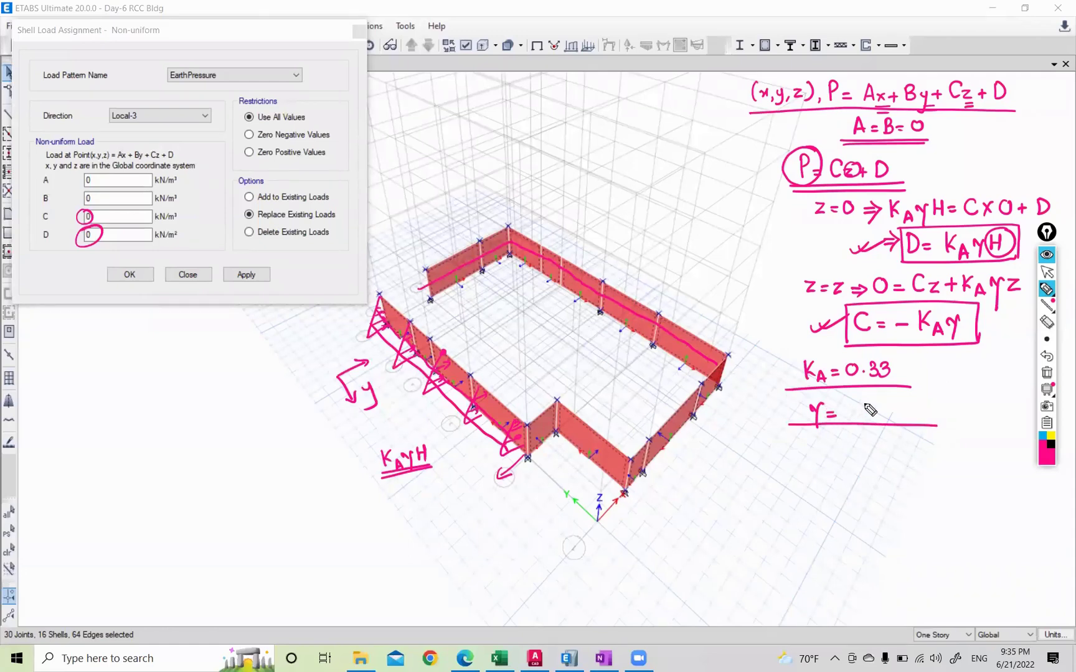
mouse_move(842, 402)
mouse_down()
mouse_move(863, 415)
mouse_move(865, 401)
mouse_move(933, 403)
mouse_up()
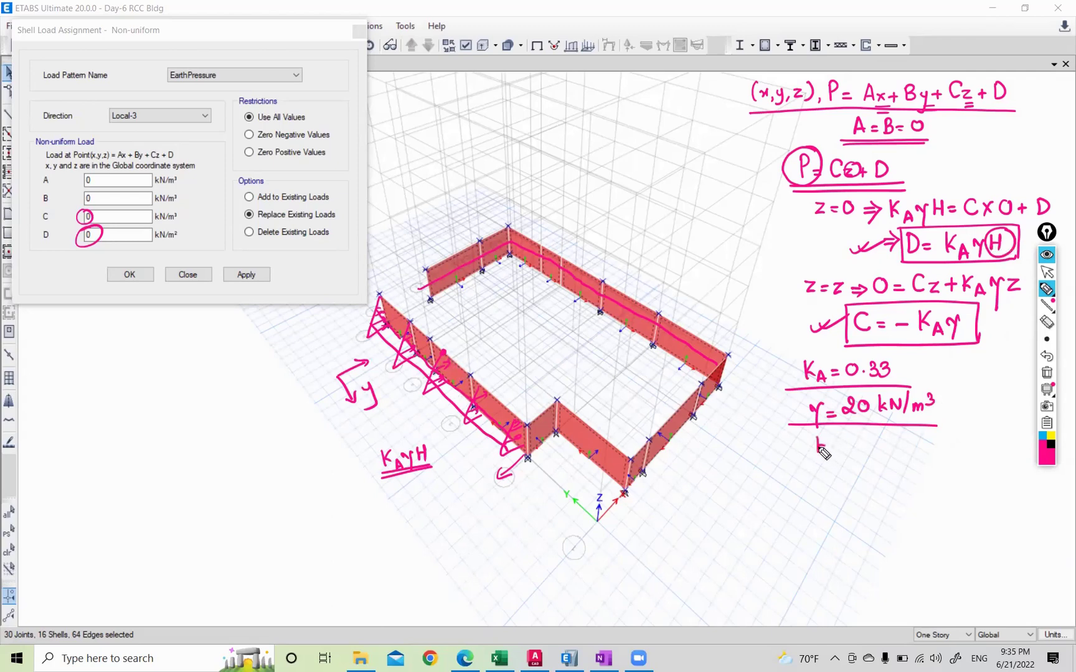
Step: Write the wall height H = z = 3.35 below the soil values and underline it
drag(822, 451, 884, 443)
mouse_move(882, 440)
mouse_down()
mouse_move(882, 452)
mouse_move(913, 453)
mouse_up()
click(895, 448)
mouse_move(797, 461)
mouse_down()
mouse_move(950, 464)
mouse_move(923, 439)
mouse_up()
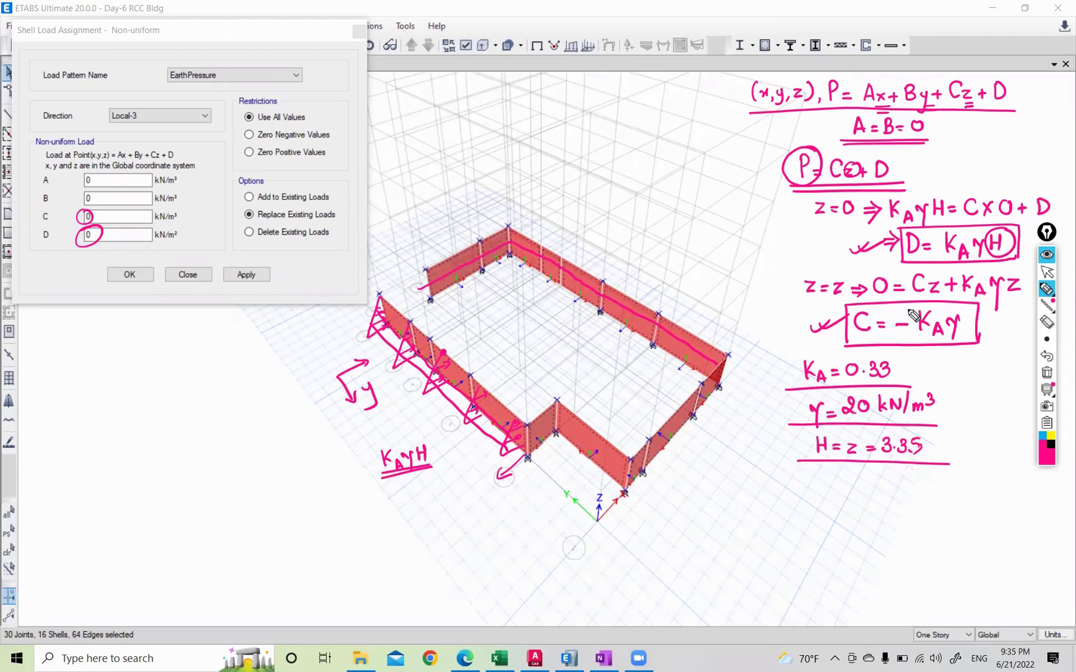
Step: Write the calculation C = −0.33×20 = −6.6 kN/m² below the wall height and double-underline its unit
mouse_move(809, 493)
mouse_down()
mouse_move(808, 507)
mouse_move(827, 498)
mouse_up()
mouse_move(817, 504)
mouse_down()
mouse_move(867, 492)
mouse_move(880, 505)
mouse_up()
mouse_move(884, 493)
mouse_down()
mouse_move(884, 505)
mouse_move(916, 504)
mouse_up()
mouse_move(916, 492)
mouse_down()
mouse_move(907, 506)
mouse_move(963, 495)
mouse_up()
drag(954, 501, 1004, 503)
drag(1013, 490, 1019, 504)
mouse_move(1026, 494)
mouse_down()
mouse_move(1027, 504)
mouse_move(1045, 492)
mouse_move(1060, 510)
mouse_up()
drag(1019, 516, 1058, 515)
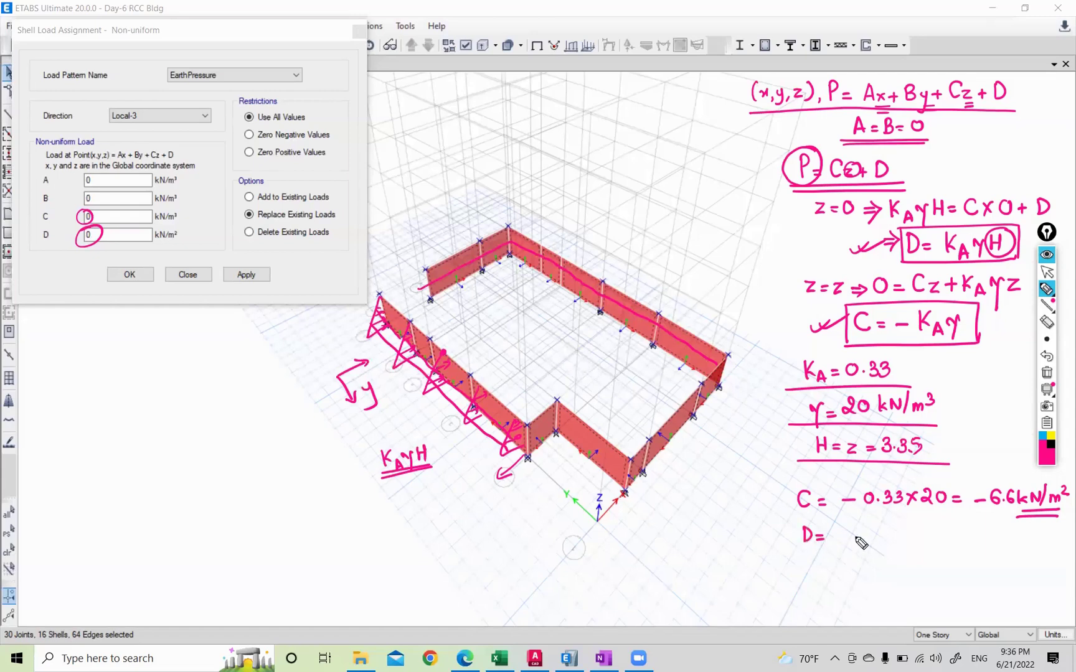
Step: Write the calculation D = 0.33×20×3.35 = 22.11 kN/m² below the C value and underline the result
drag(841, 529, 849, 540)
drag(854, 529, 887, 541)
mouse_move(887, 532)
mouse_down()
mouse_move(877, 542)
mouse_move(911, 530)
mouse_move(929, 540)
mouse_up()
mouse_move(929, 530)
mouse_down()
mouse_move(920, 540)
mouse_move(962, 540)
mouse_move(974, 527)
mouse_move(1036, 542)
mouse_move(991, 567)
mouse_up()
click(946, 540)
click(1022, 541)
mouse_move(998, 555)
mouse_down()
mouse_move(1000, 568)
mouse_move(1011, 555)
mouse_move(1014, 568)
mouse_move(1044, 565)
mouse_up()
drag(951, 578, 1031, 578)
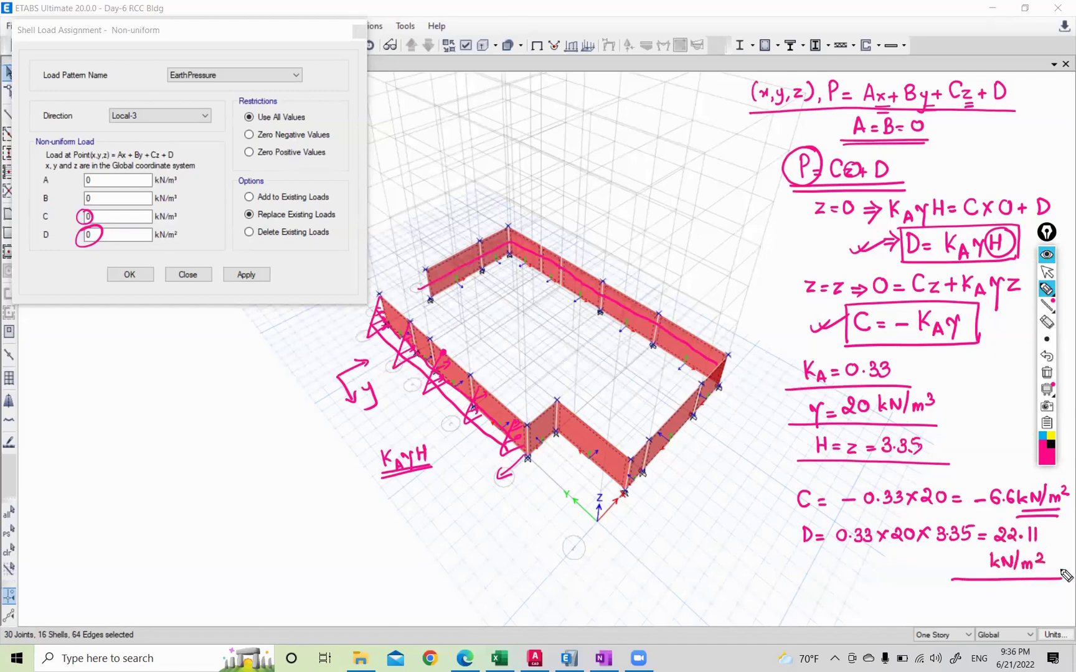
Step: Clear all handwritten annotations and apply the non-uniform load to the selected walls with C = −6.6 kN/m³ and D = 22.11 kN/m²
click(1047, 373)
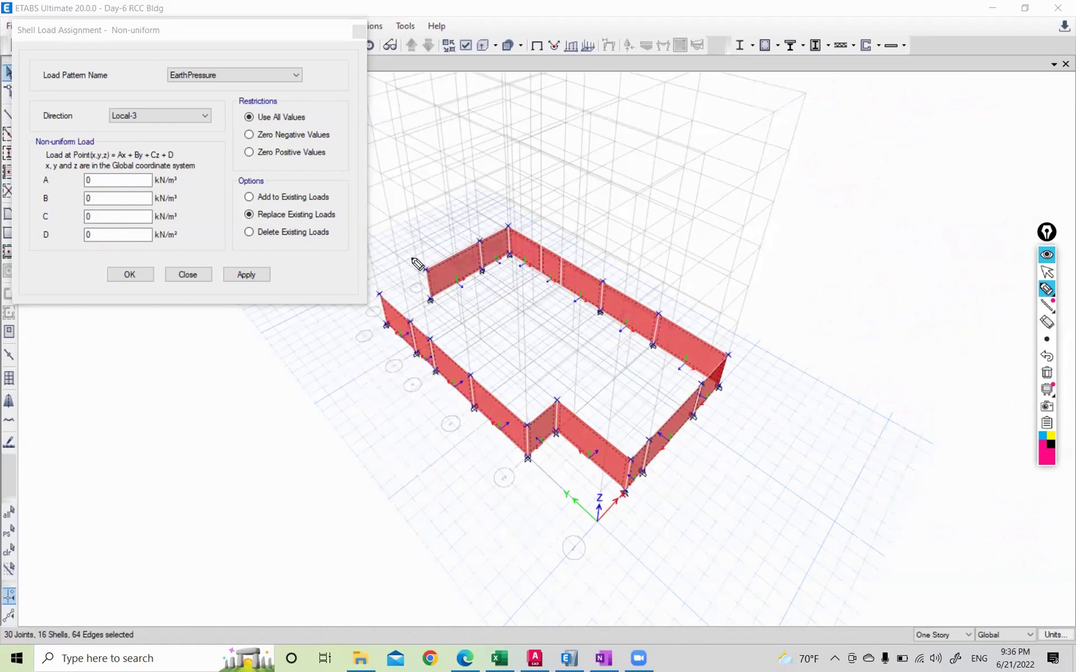
click(1046, 272)
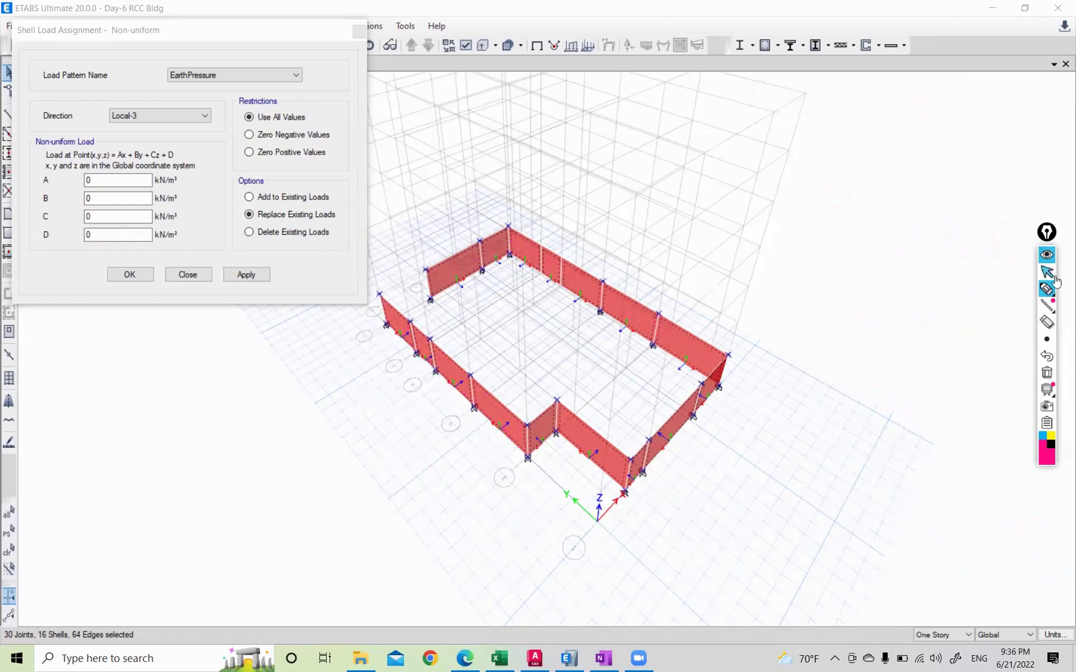
double_click(88, 216)
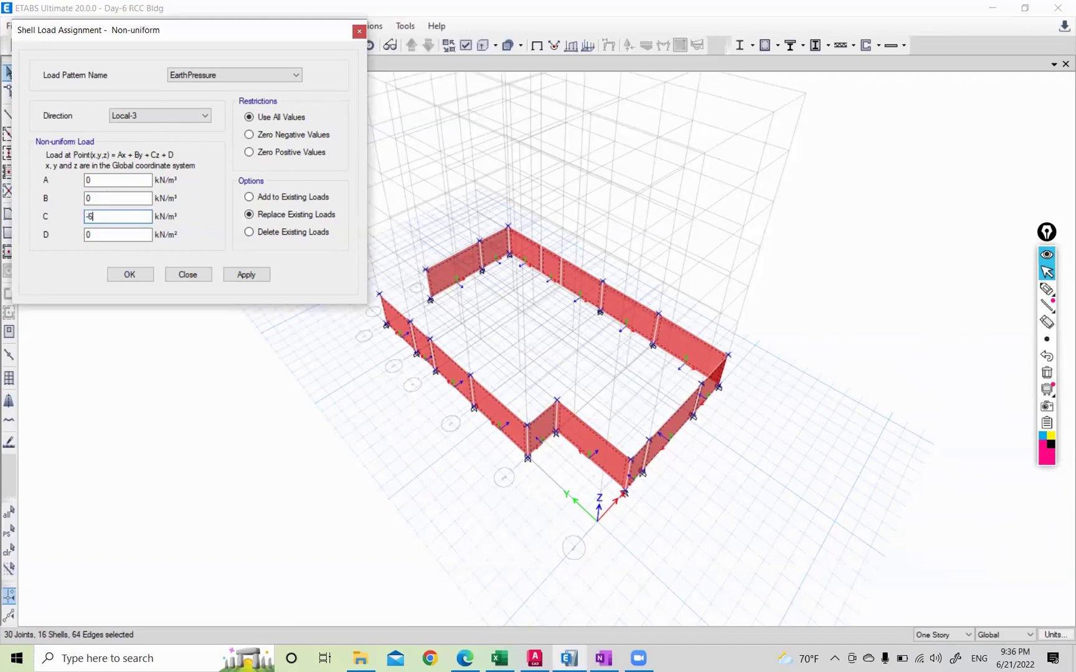
double_click(91, 235)
click(248, 274)
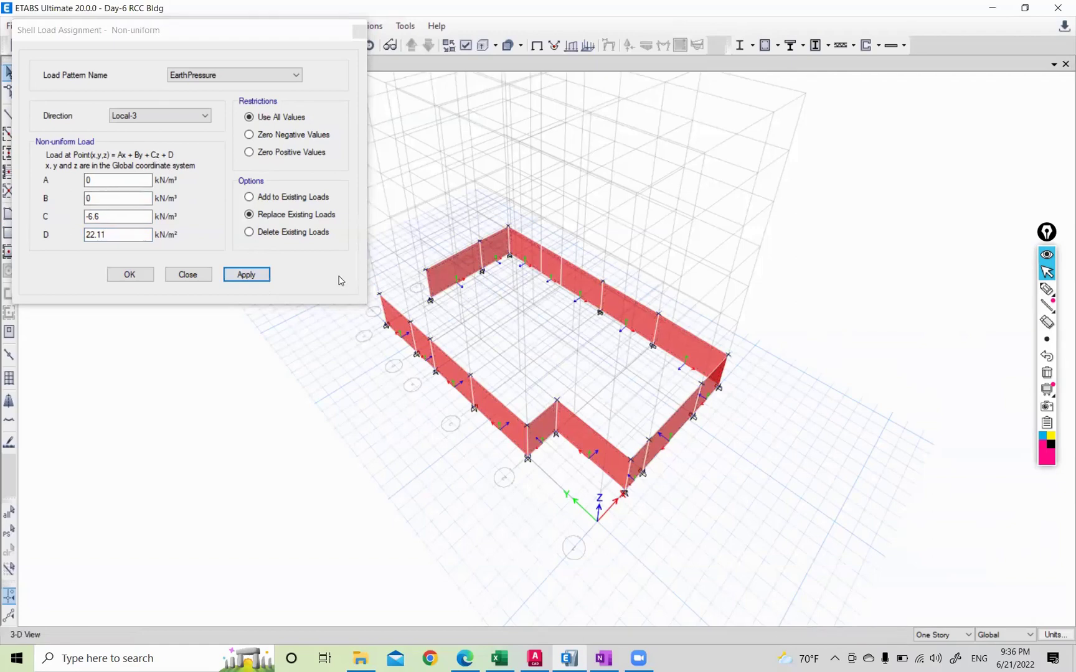
Step: Check the loads assigned to basement wall W4 in its object information, and close the information window
right_click(491, 409)
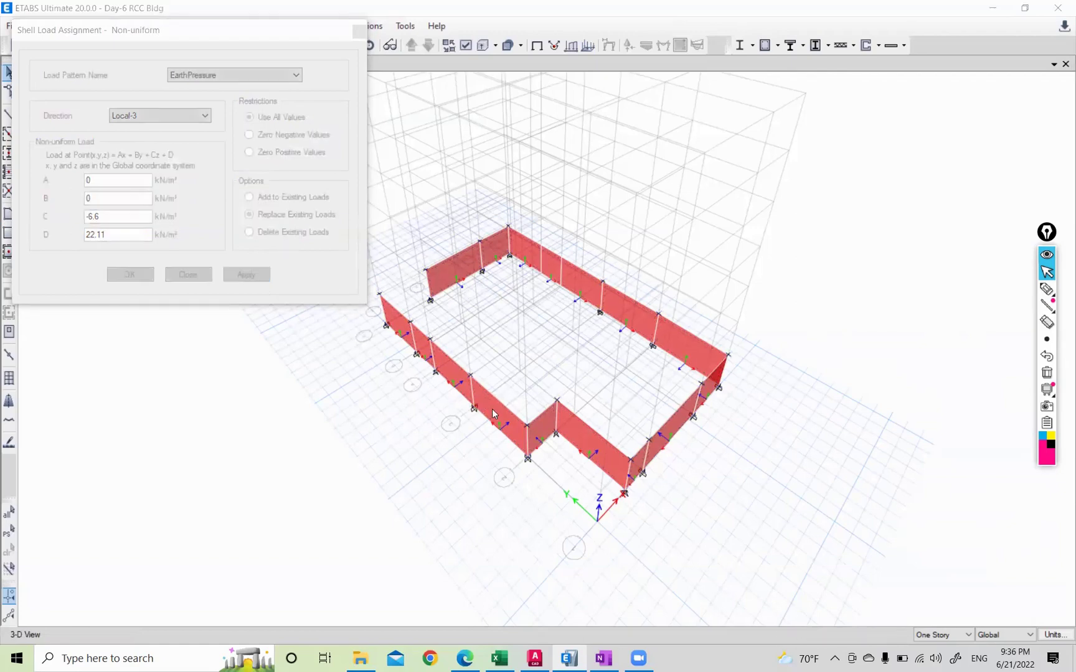
click(553, 202)
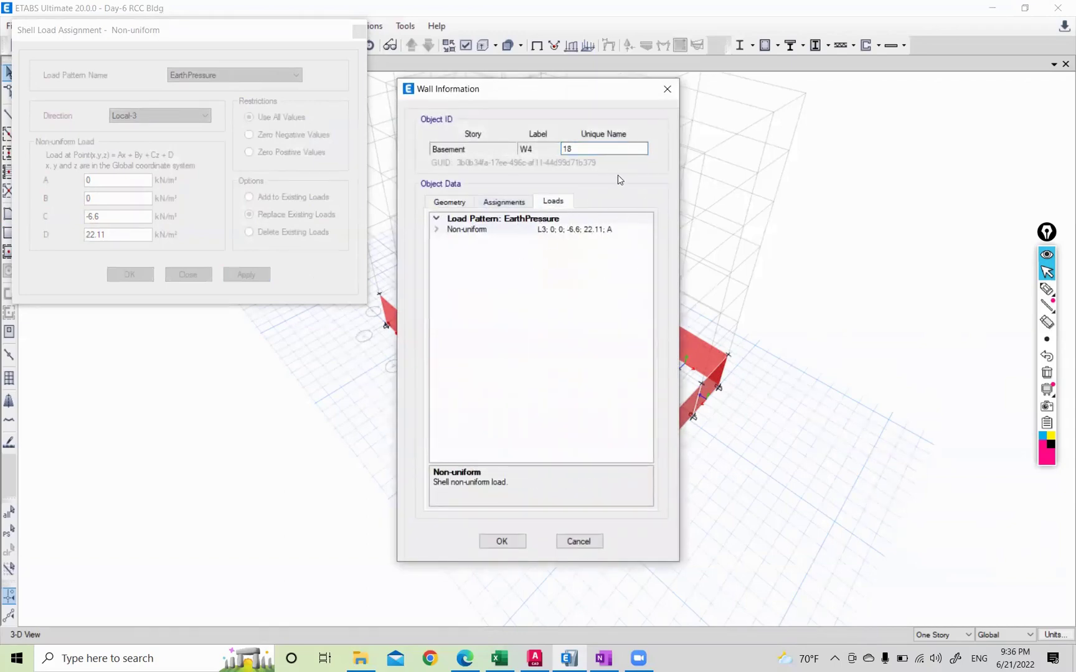
click(666, 89)
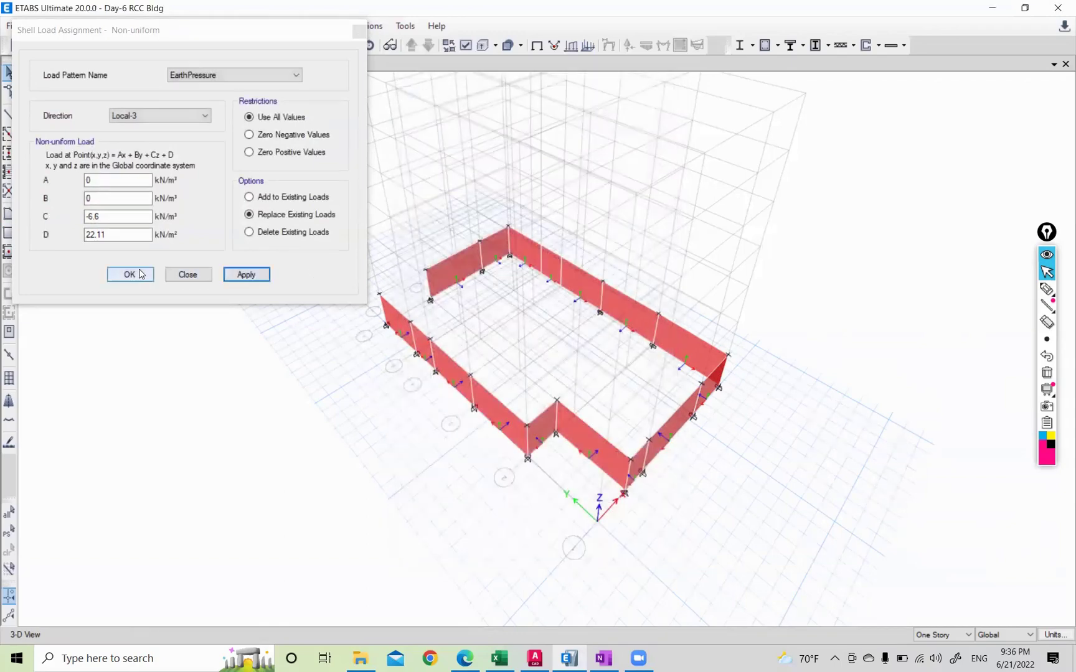